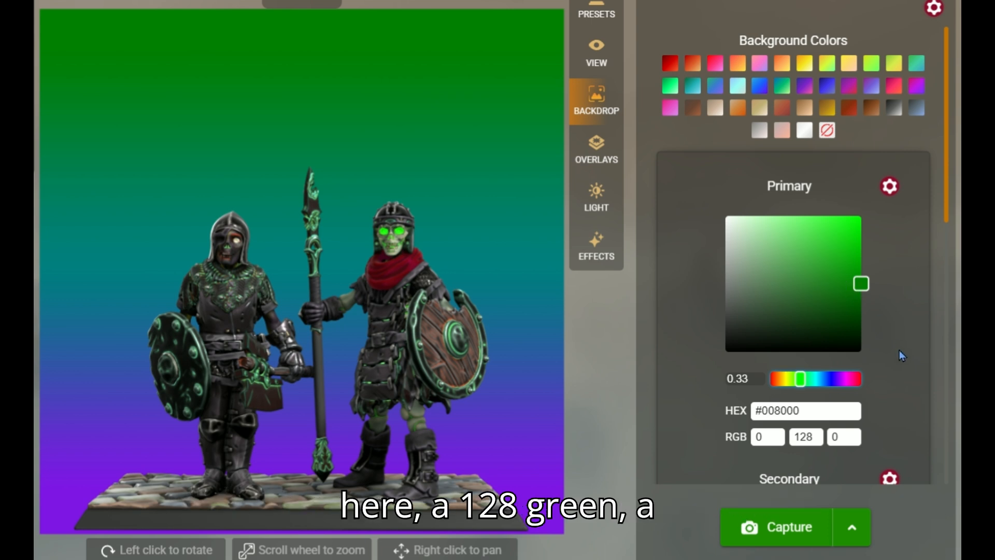
# - Set the backdrop's tertiary colour to purple, RGB 128, 0, 255, trying darker and less saturated shades before returning to full strength
pyautogui.scroll(-7, 902, 354)
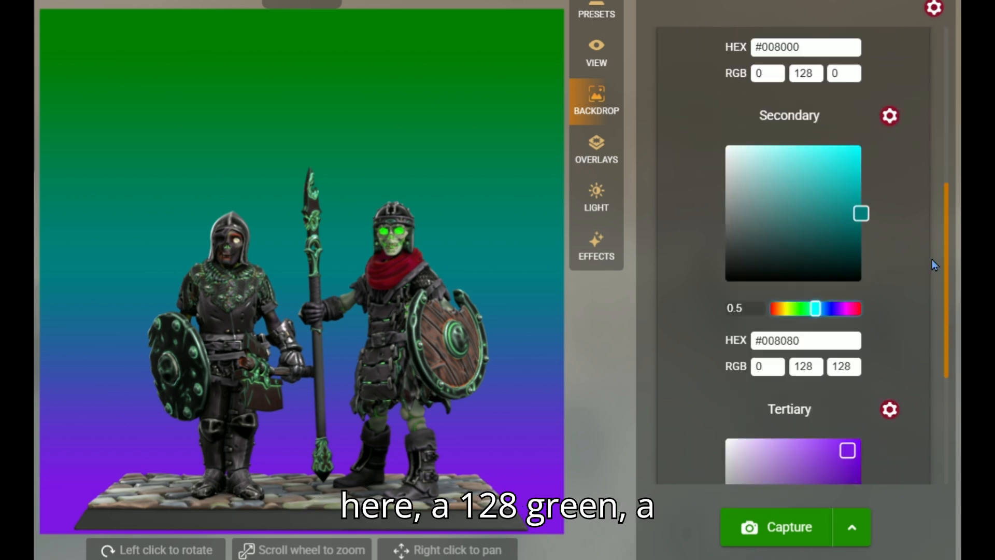
pyautogui.scroll(-5, 921, 254)
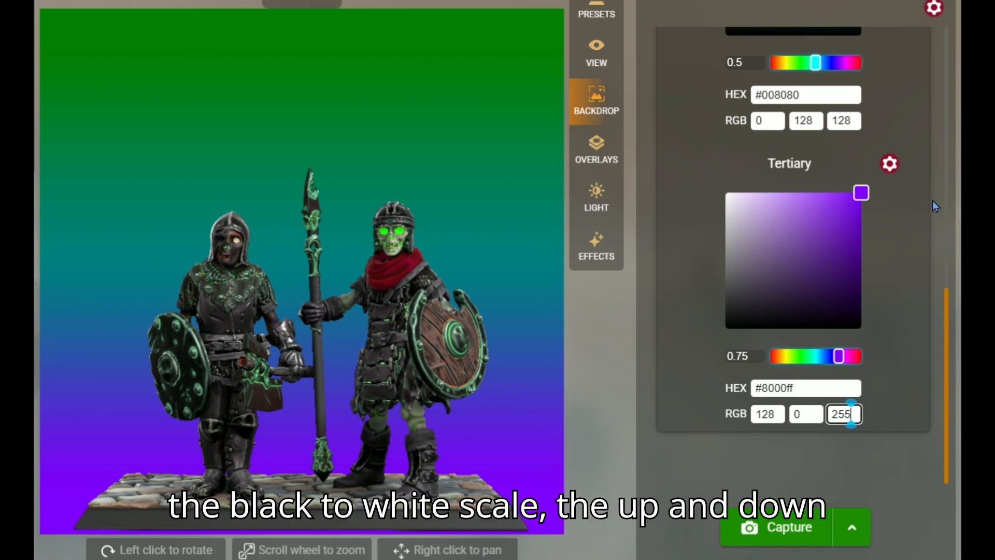
pyautogui.moveTo(856, 206); pyautogui.dragTo(846, 265)
pyautogui.moveTo(843, 306); pyautogui.dragTo(863, 192)
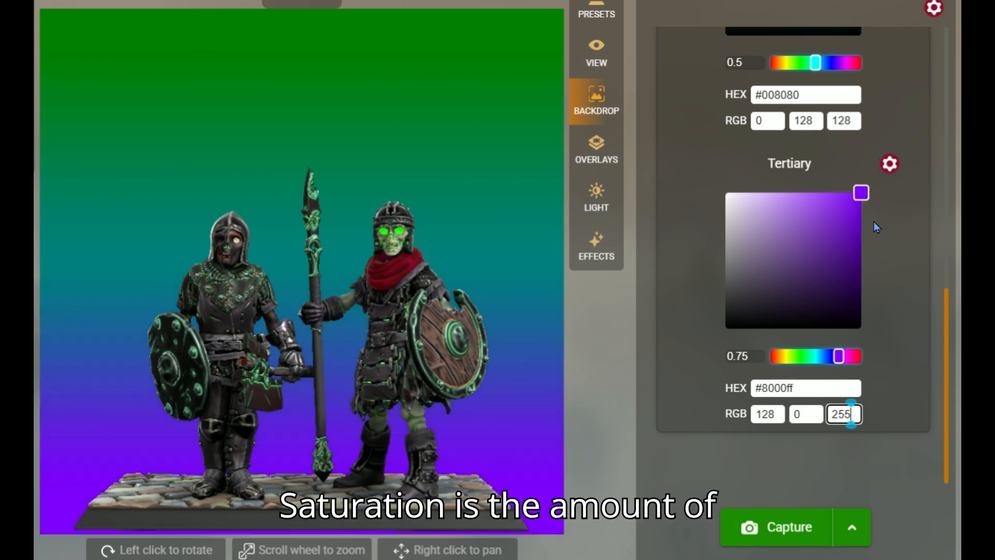
pyautogui.click(856, 200)
pyautogui.moveTo(856, 200); pyautogui.dragTo(914, 92)
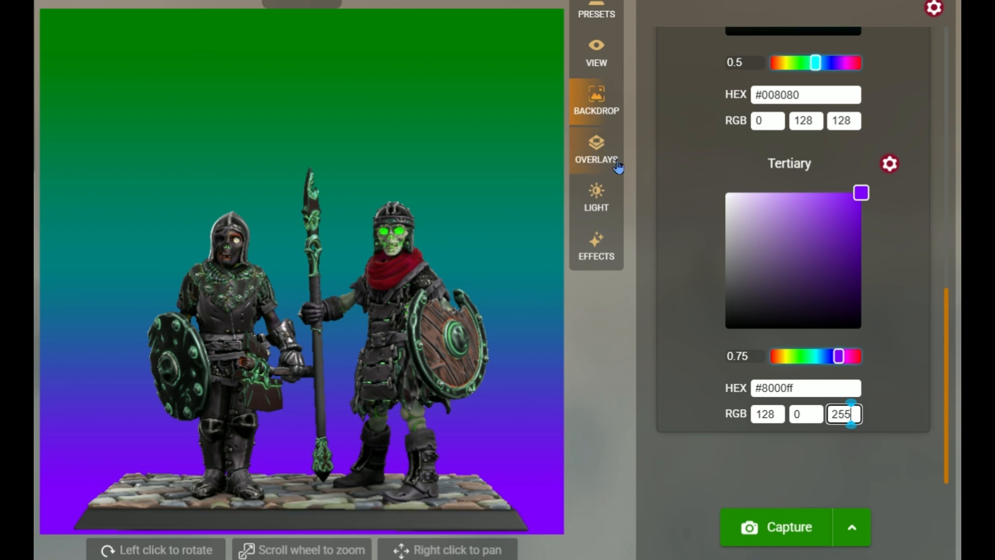
# - Add the thick white braided-knot frame as the first overlay and open its adjustment settings
pyautogui.click(598, 148)
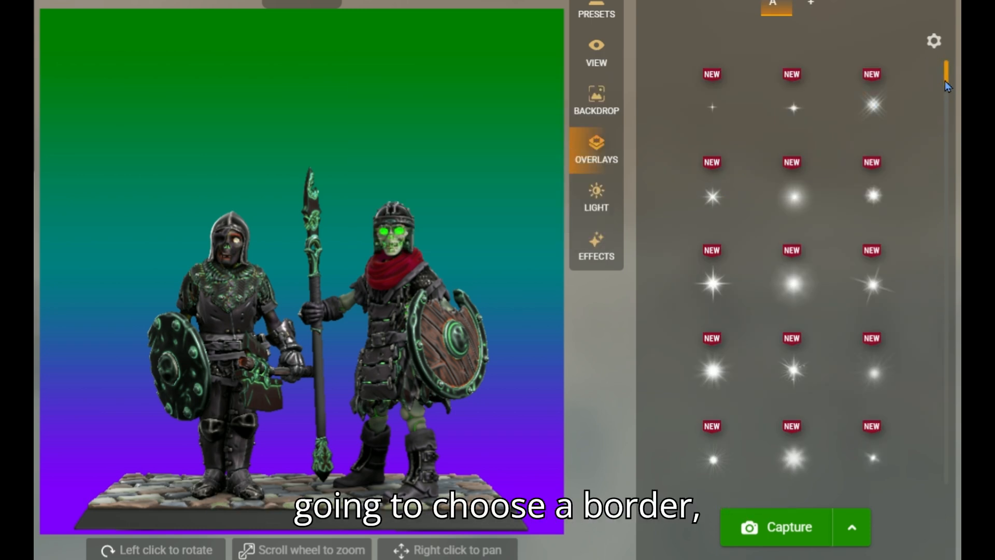
pyautogui.moveTo(947, 82); pyautogui.dragTo(938, 407)
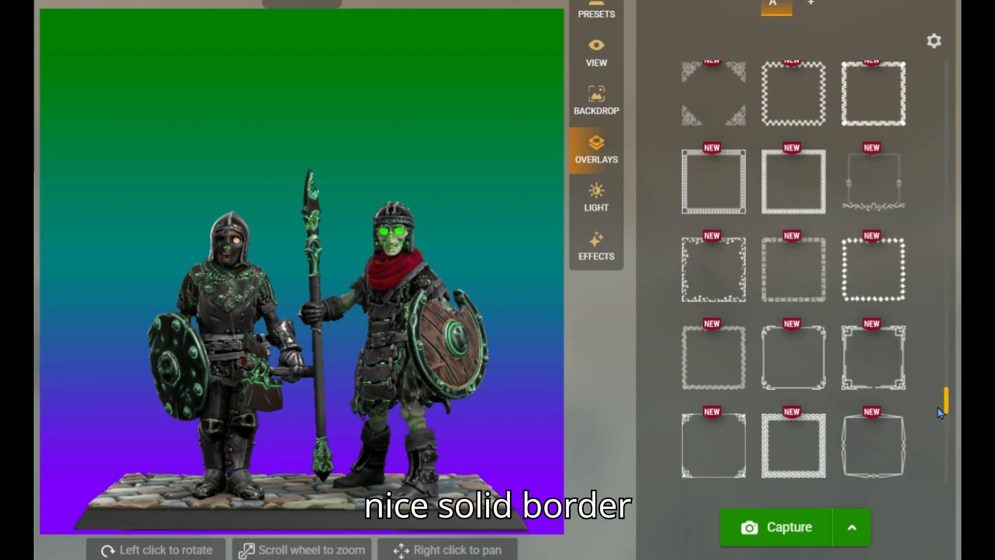
pyautogui.click(763, 438)
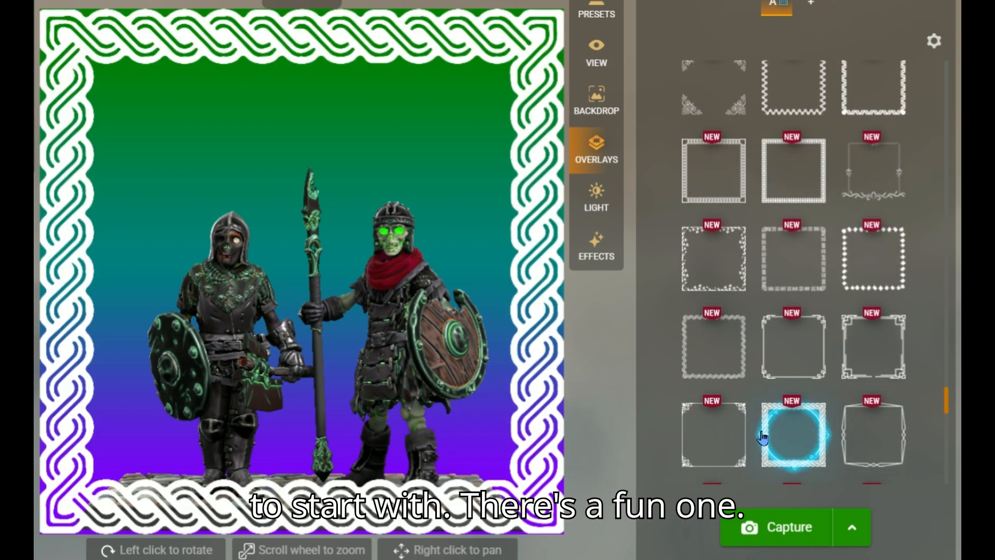
pyautogui.moveTo(818, 305)
pyautogui.scroll(5, 809, 301)
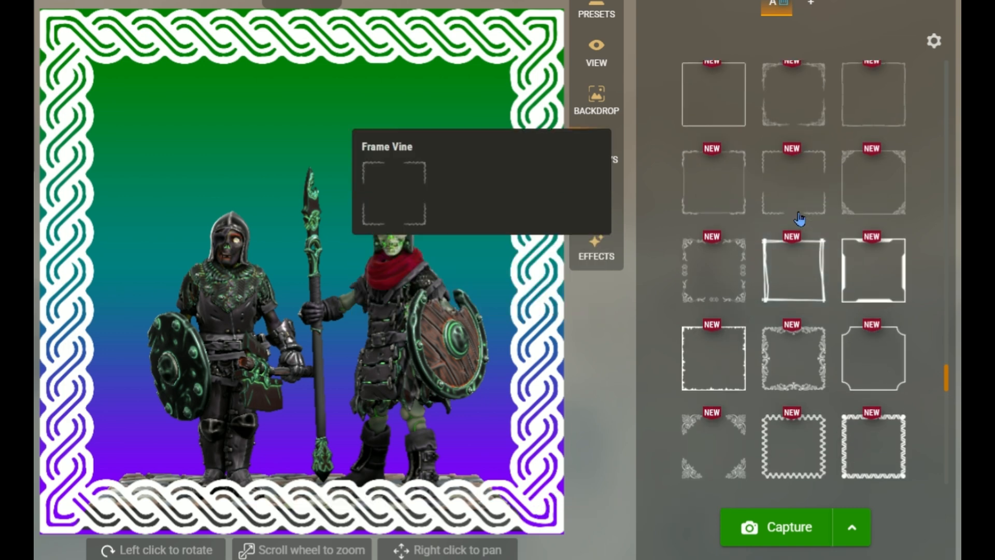
pyautogui.click(942, 45)
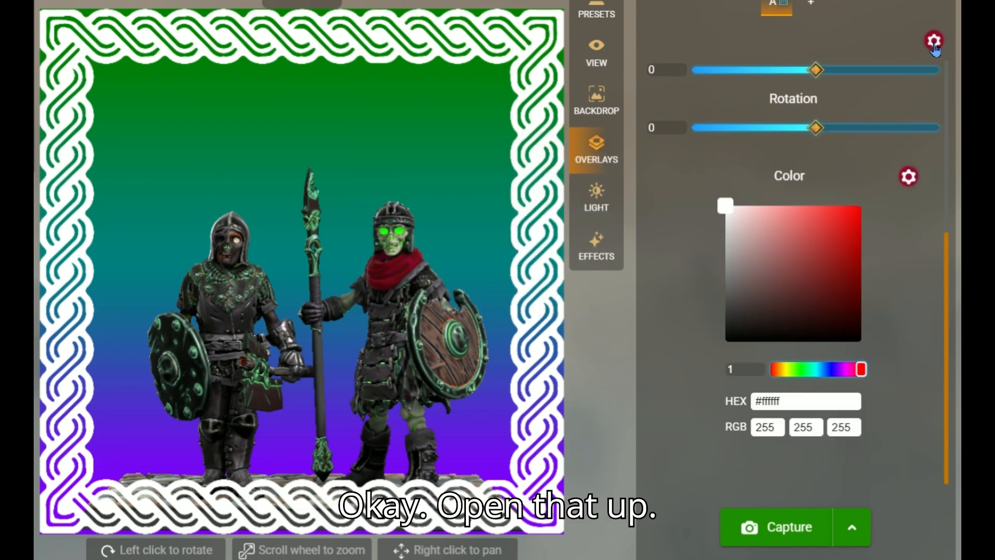
# - Try tinting the braided frame overlay red (#c42323), and return its colour to white (#ffffff)
pyautogui.scroll(5, 845, 286)
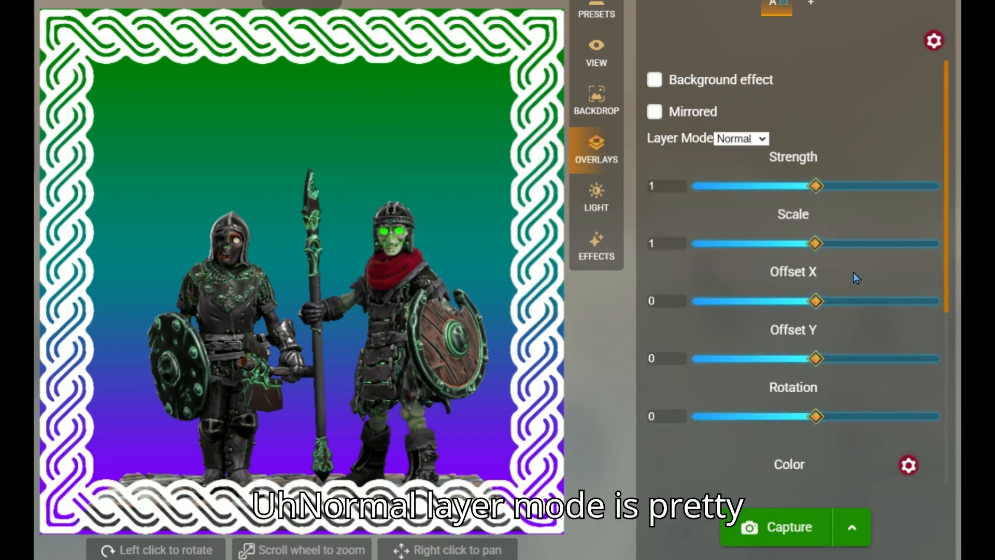
pyautogui.scroll(-5, 854, 272)
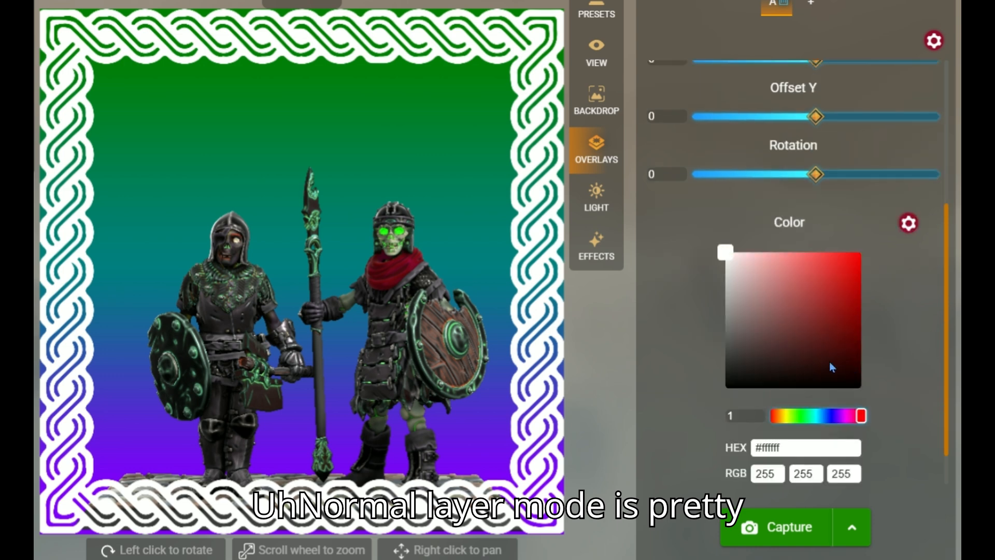
pyautogui.moveTo(831, 367); pyautogui.dragTo(836, 286)
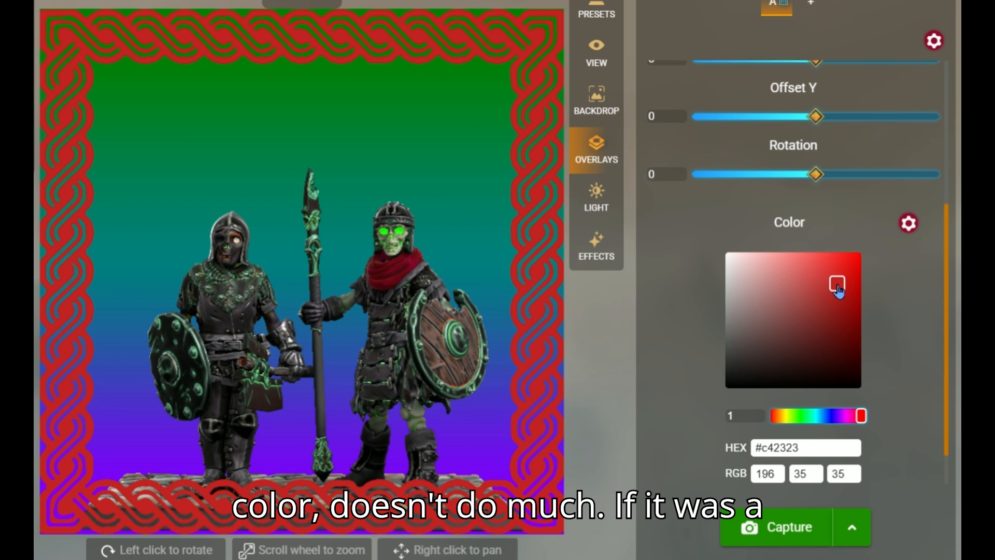
pyautogui.moveTo(740, 268); pyautogui.dragTo(710, 249)
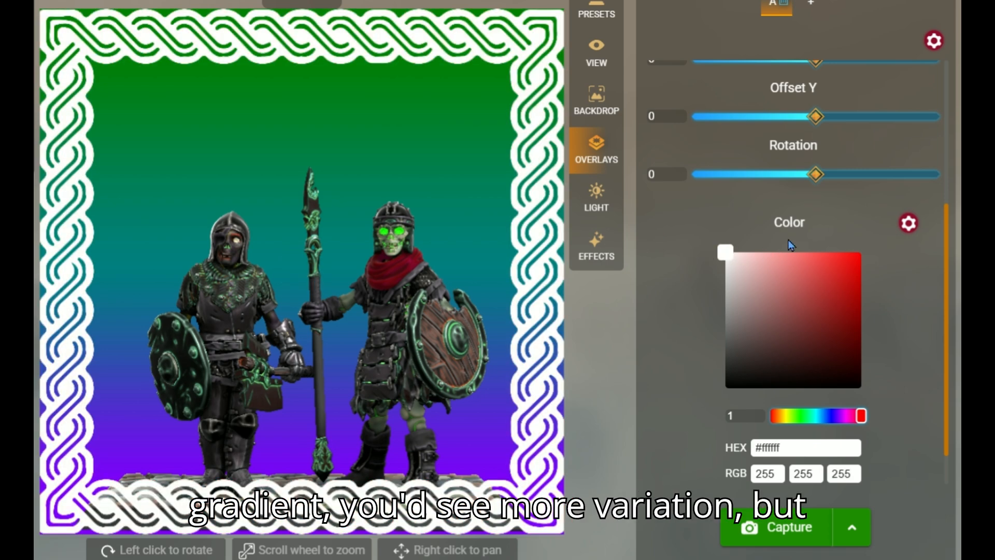
# - Try placing the braided frame behind the figures with Background effect, and switch that option off again
pyautogui.scroll(5, 799, 228)
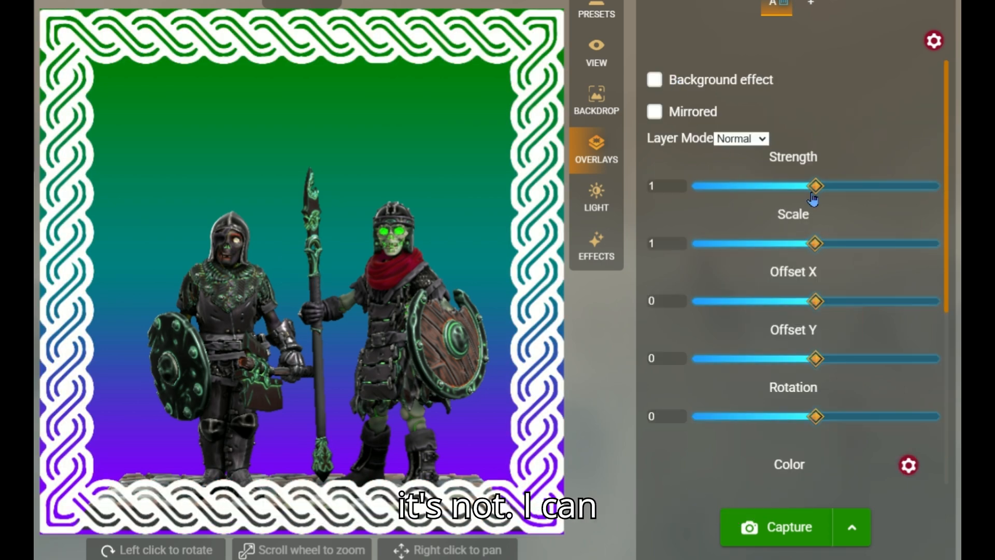
pyautogui.click(654, 81)
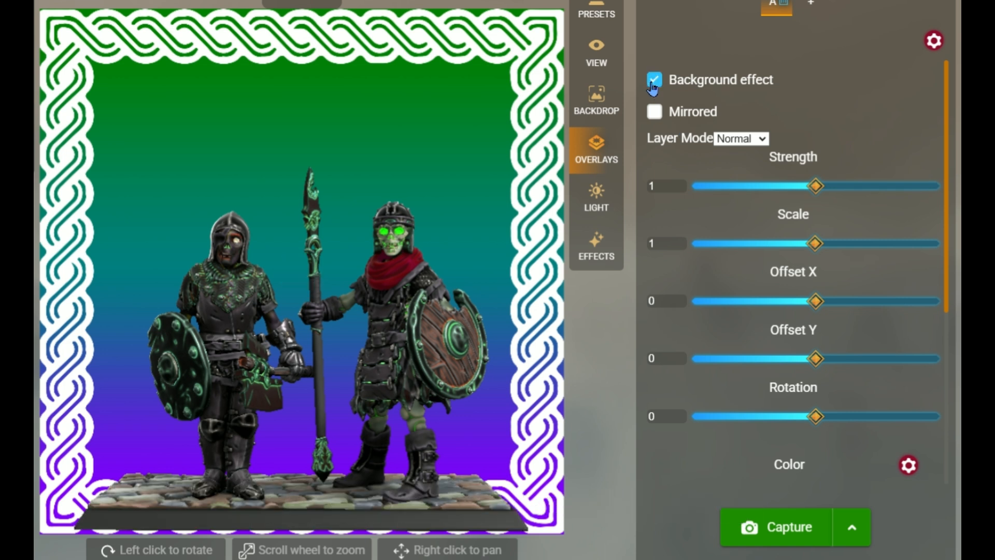
pyautogui.click(655, 80)
# - Try the Clear layer mode on the braided frame overlay
pyautogui.click(741, 139)
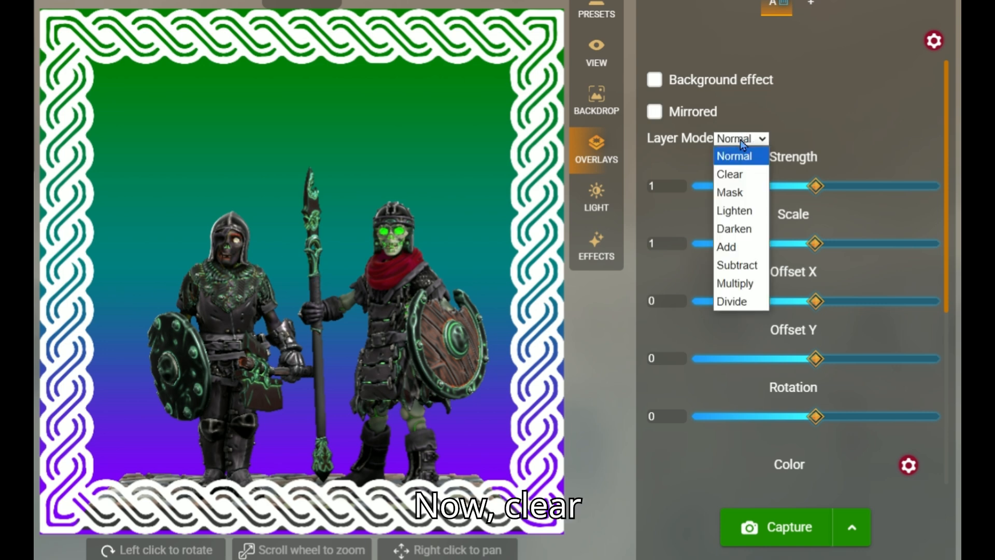
pyautogui.click(749, 181)
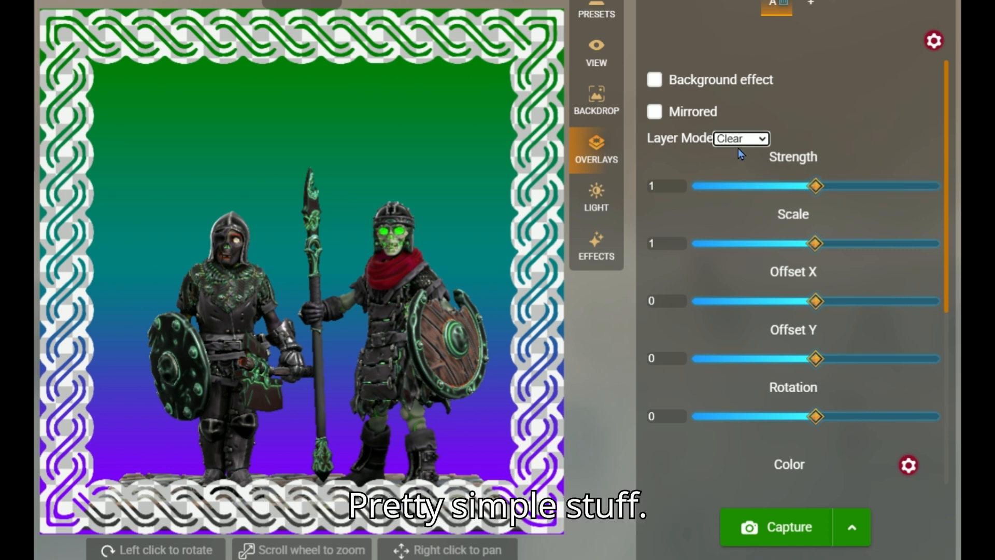
pyautogui.click(654, 80)
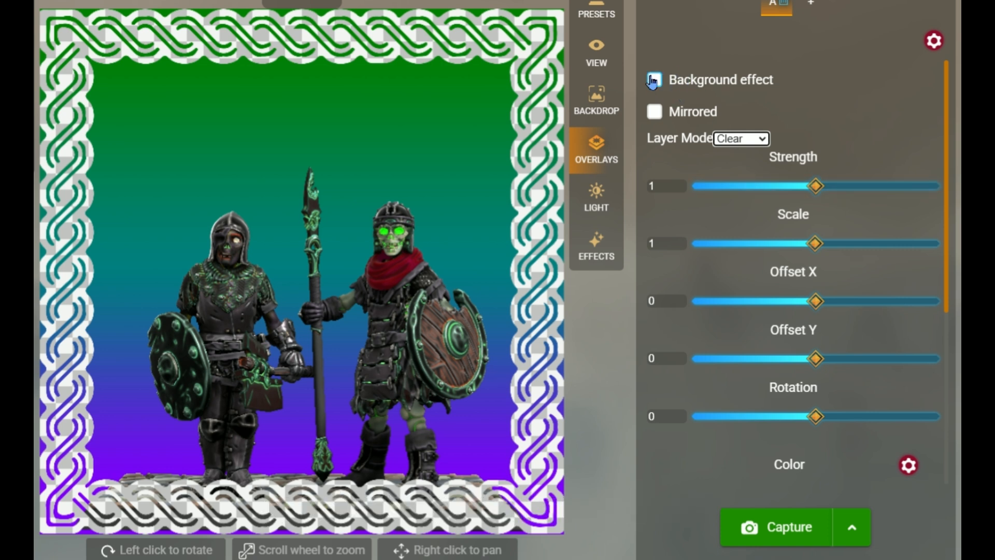
# - Switch the frame overlay's layer mode to Mask and shift it to Offset X -0.01 and Offset Y -0.04
pyautogui.click(741, 138)
pyautogui.click(738, 194)
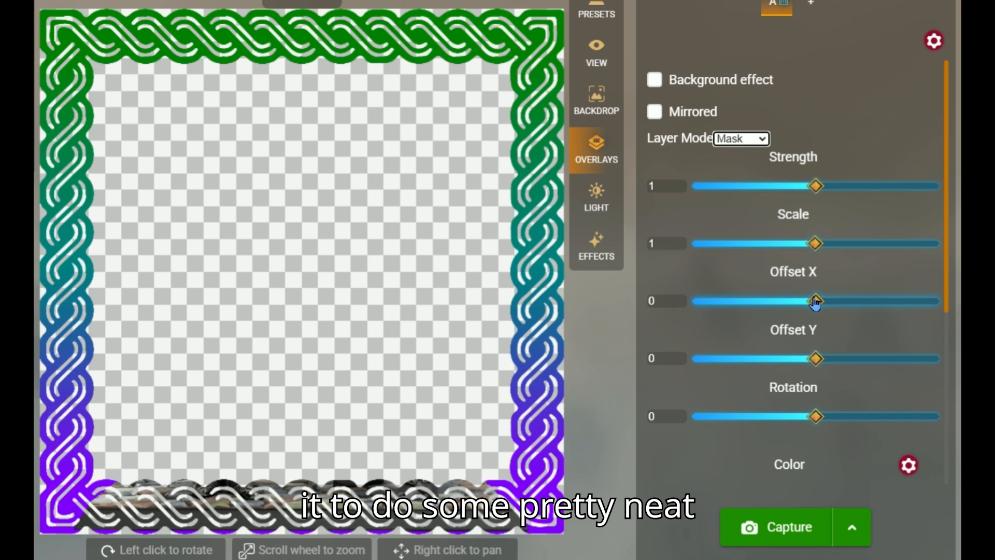
pyautogui.moveTo(815, 302)
pyautogui.mouseDown()
pyautogui.moveTo(763, 307)
pyautogui.moveTo(860, 307)
pyautogui.moveTo(815, 307)
pyautogui.mouseUp()
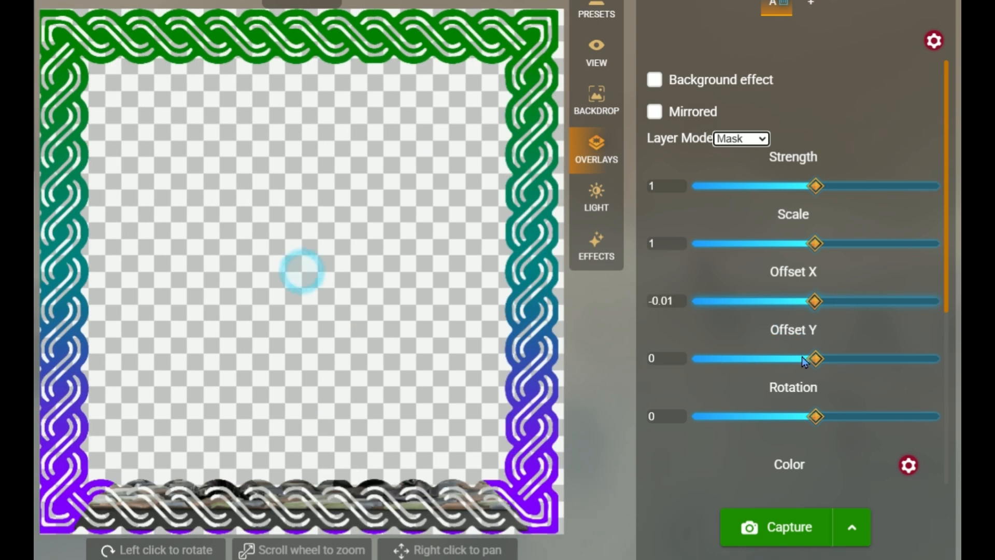
pyautogui.moveTo(802, 357)
pyautogui.mouseDown()
pyautogui.moveTo(887, 321)
pyautogui.moveTo(810, 340)
pyautogui.mouseUp()
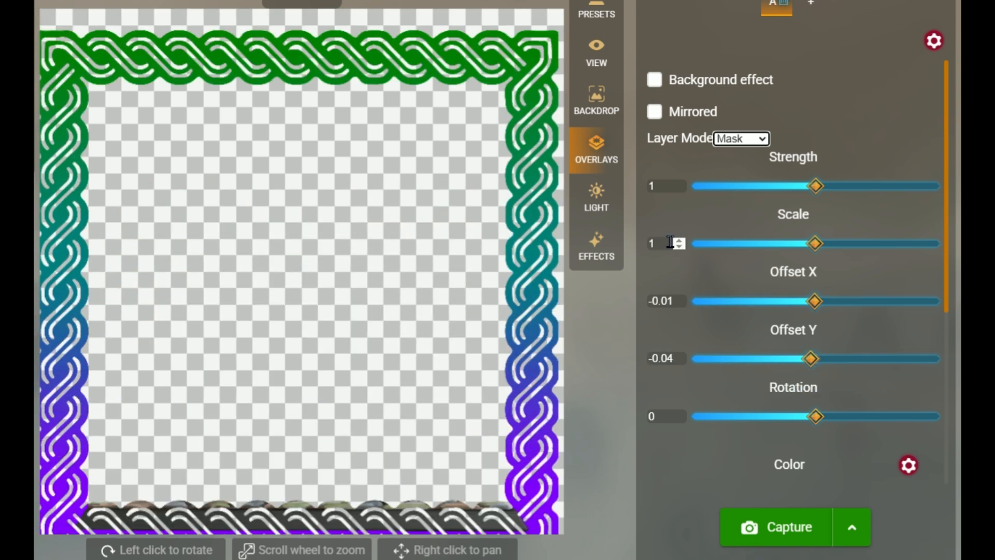
# - Reset the frame overlay's Offset X and Offset Y to 0
pyautogui.rightClick(668, 301)
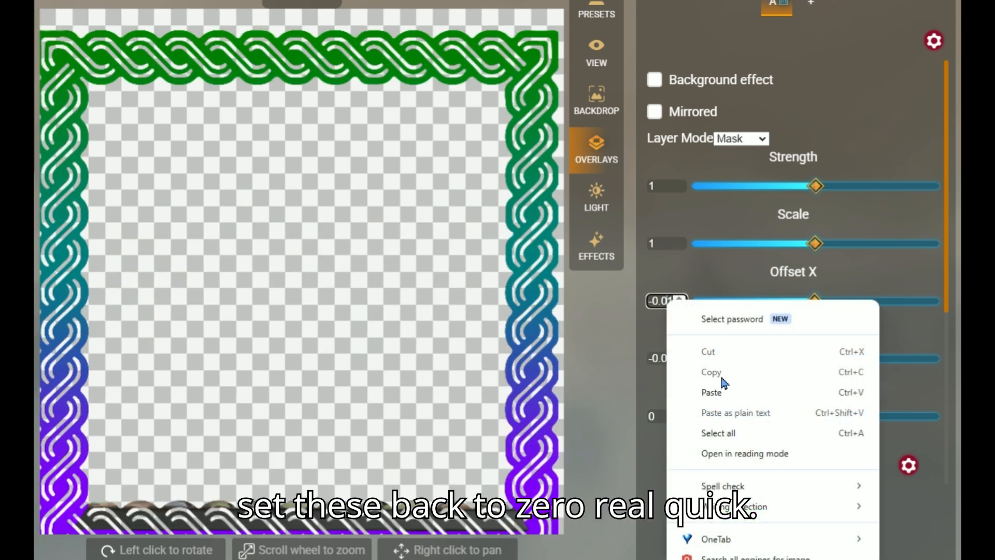
pyautogui.click(741, 433)
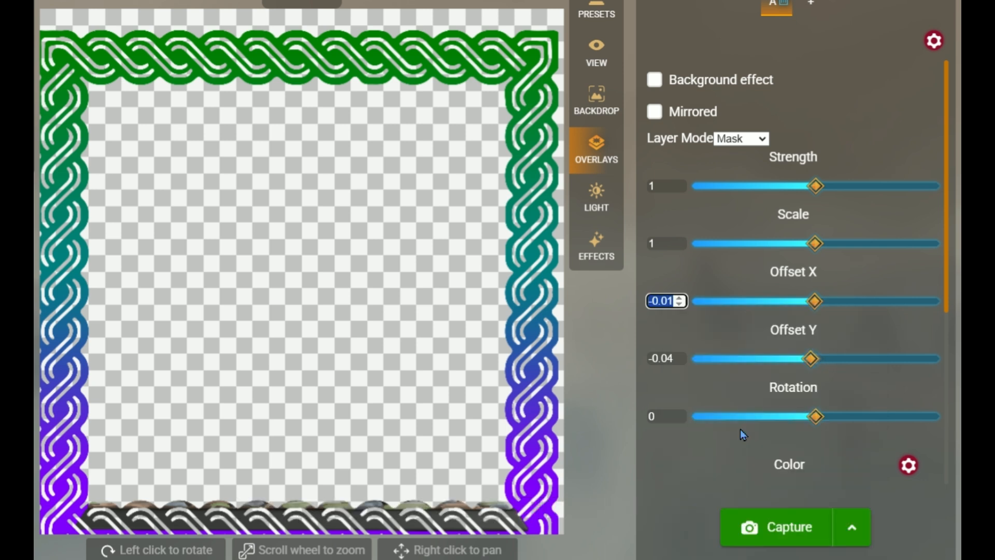
pyautogui.write('0')
pyautogui.press('Tab')
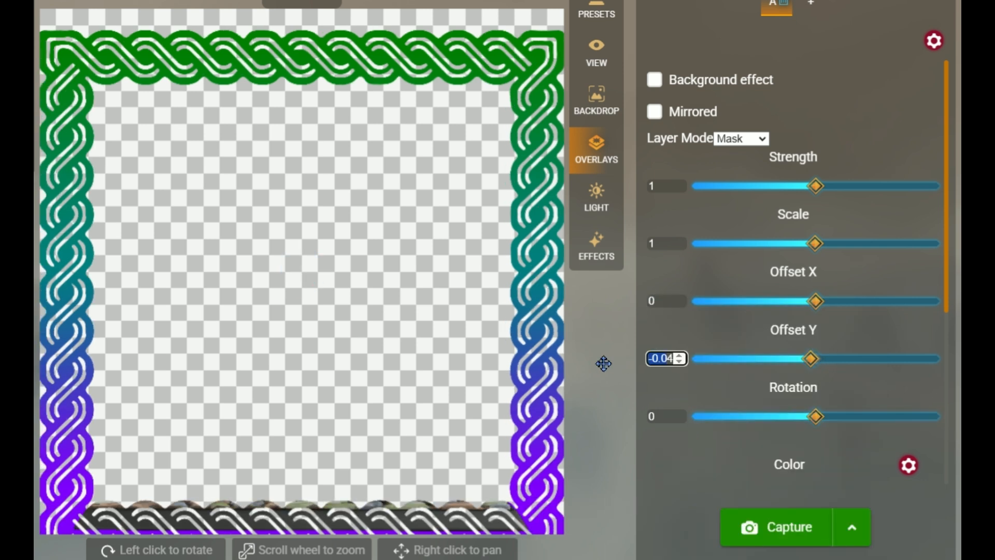
pyautogui.write('1')
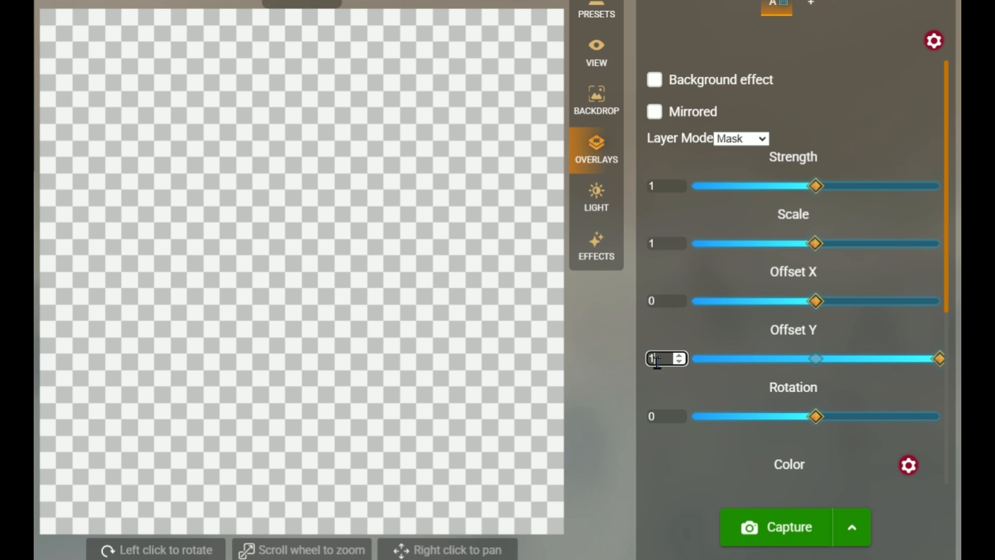
pyautogui.press('BackSpace')
pyautogui.write('0')
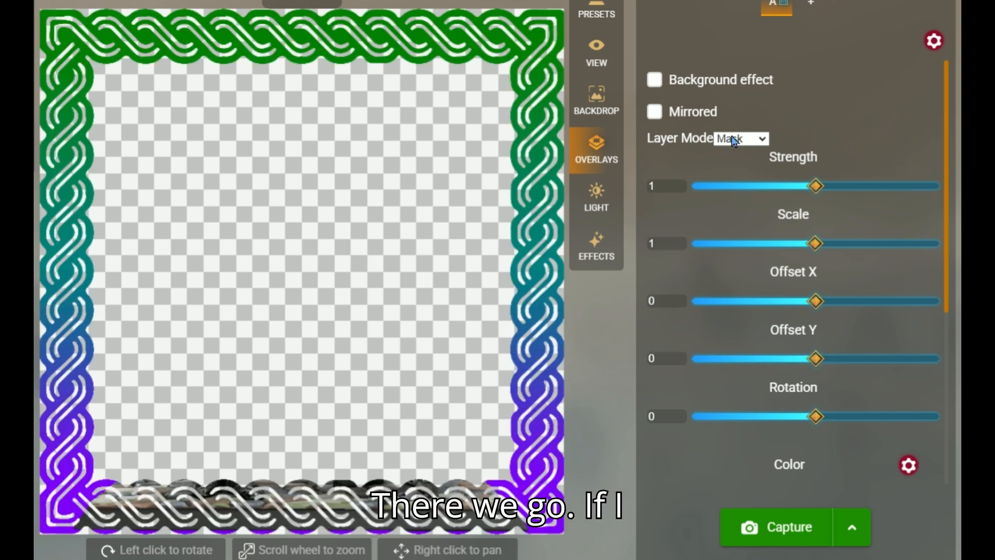
# - Try Background effect on the masking frame and turn it off, and change the layer mode to Lighten
pyautogui.click(654, 80)
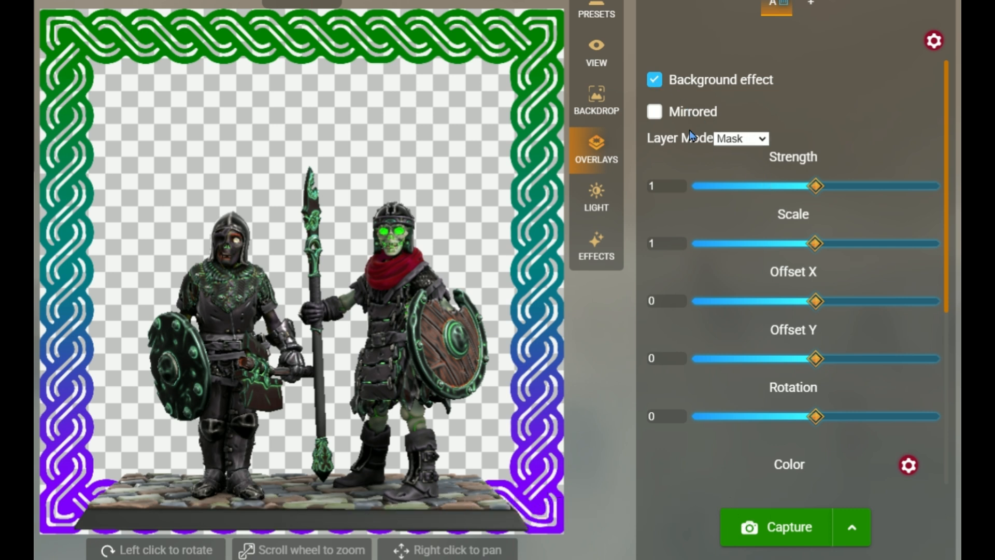
pyautogui.click(654, 79)
pyautogui.click(736, 138)
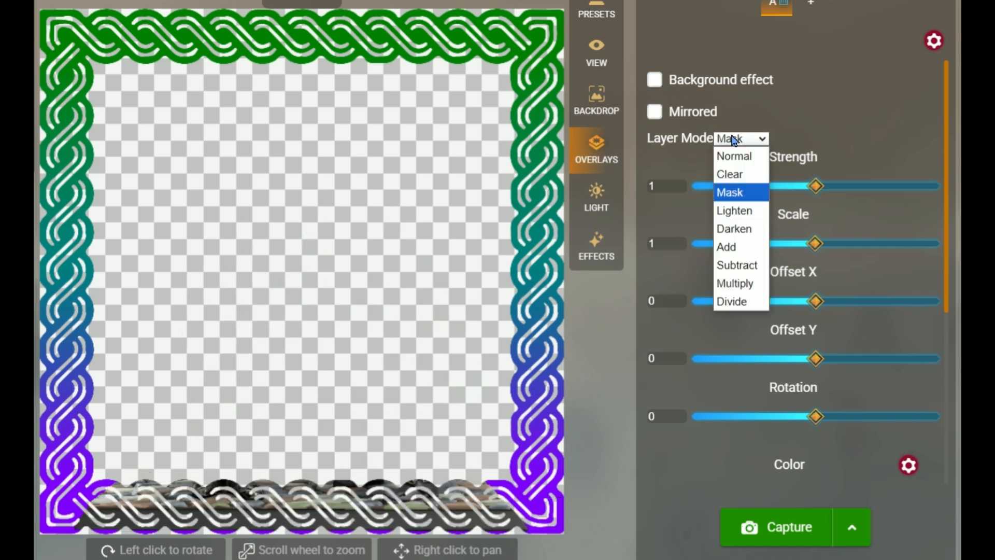
pyautogui.click(736, 212)
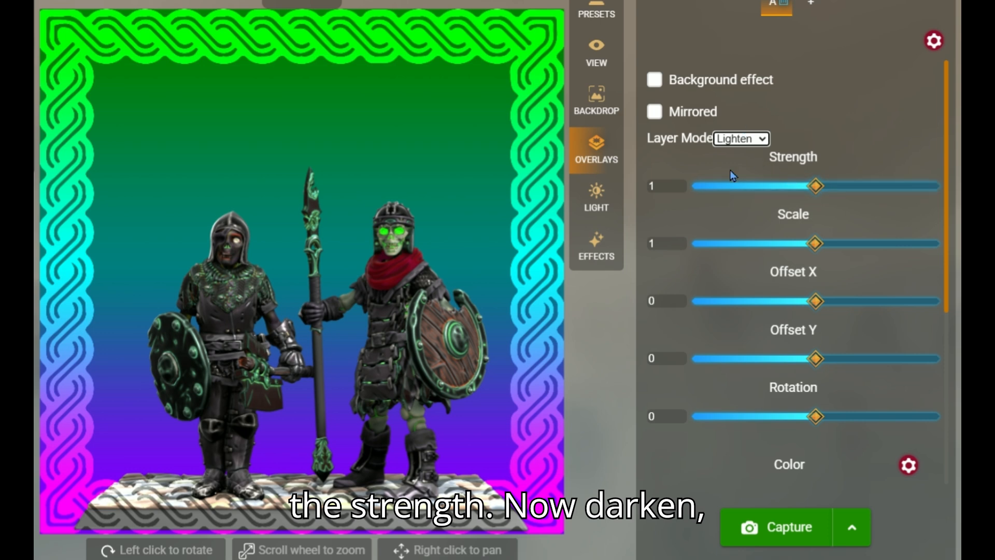
# - Try the Darken layer mode on the frame at strength 0.5, and restore the strength to 1
pyautogui.click(747, 140)
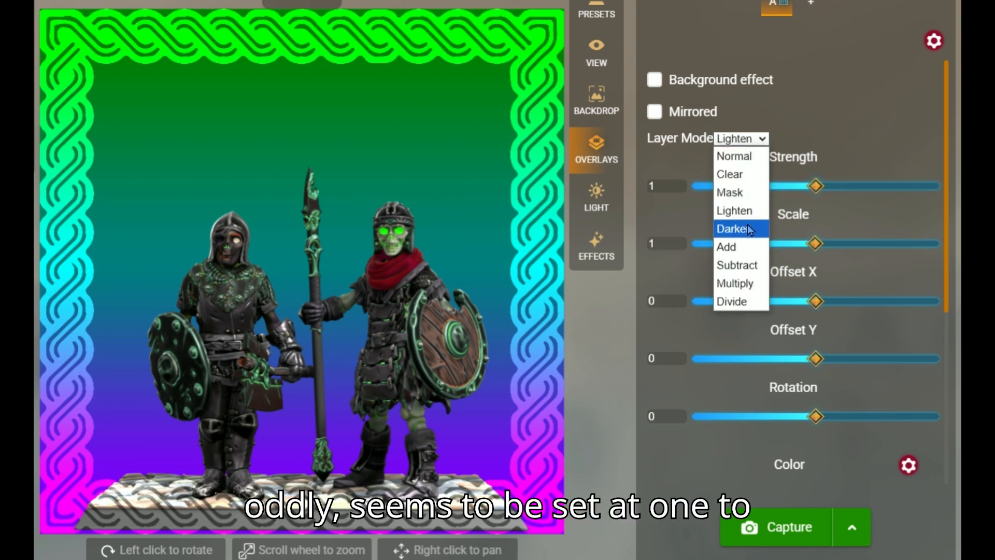
pyautogui.click(748, 227)
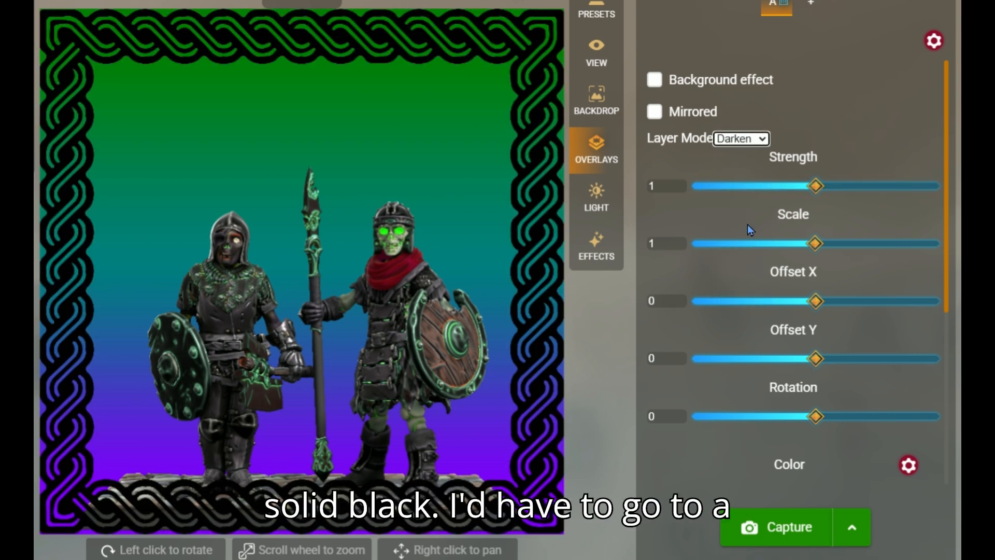
pyautogui.moveTo(754, 185); pyautogui.dragTo(754, 190)
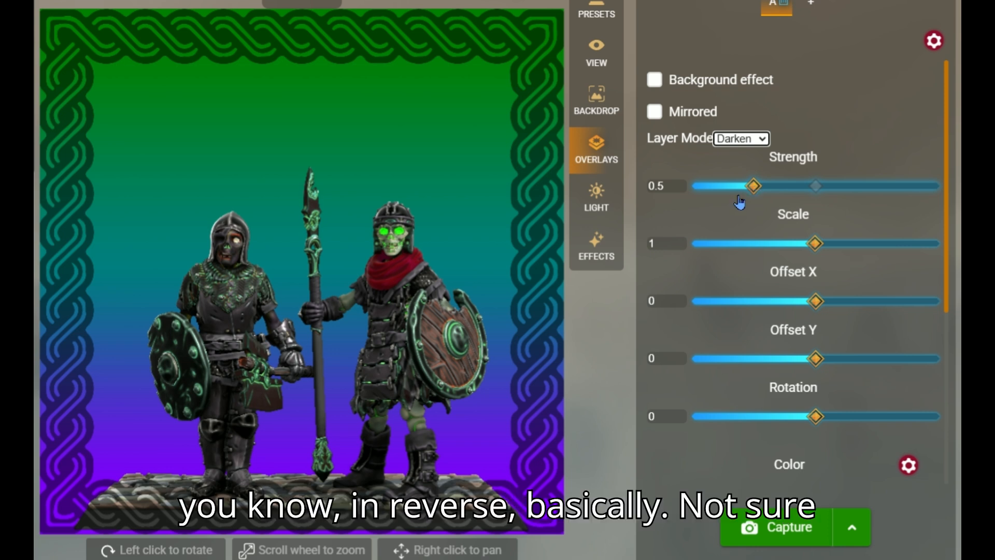
pyautogui.doubleClick(664, 185)
pyautogui.write('1')
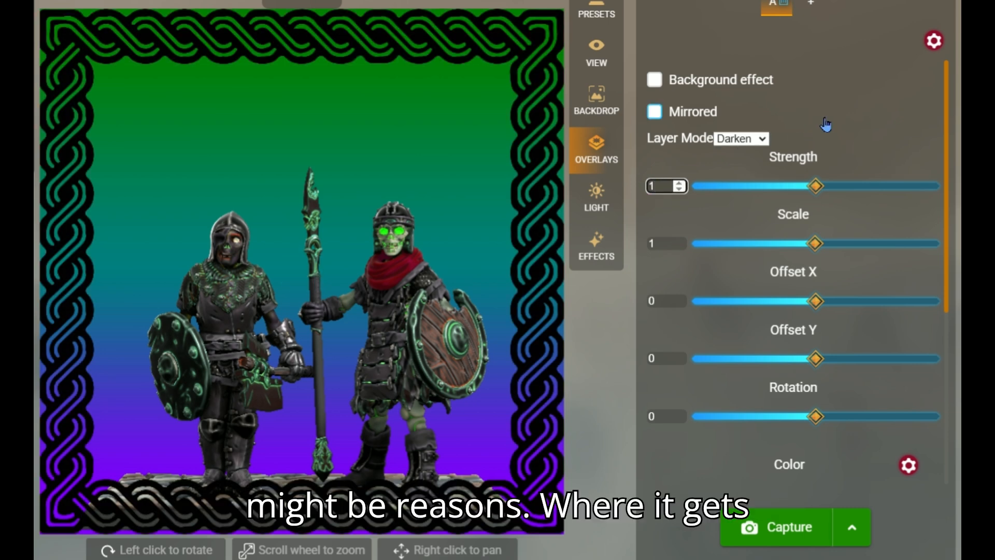
# - Mirror the frame overlay and set its layer mode to Add
pyautogui.click(655, 111)
pyautogui.click(737, 139)
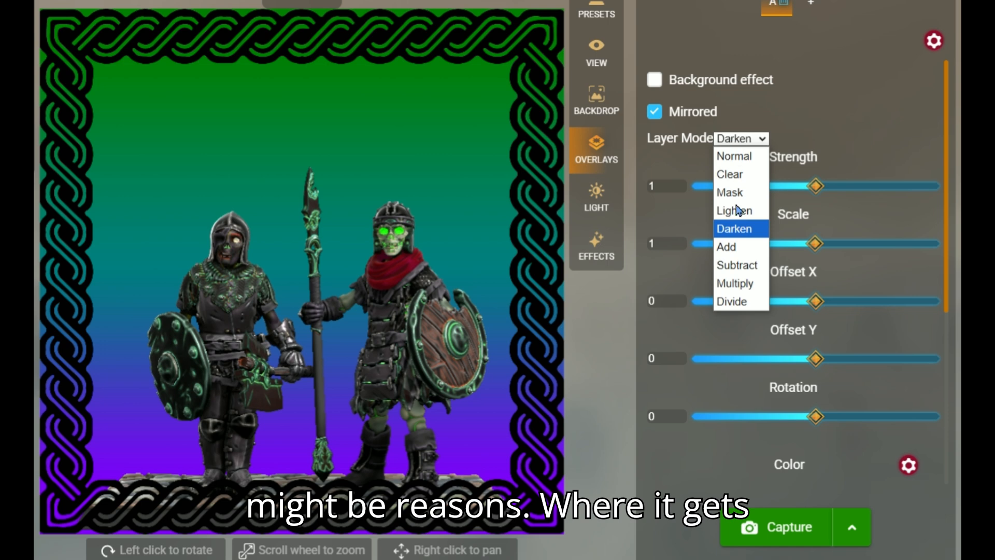
pyautogui.click(744, 245)
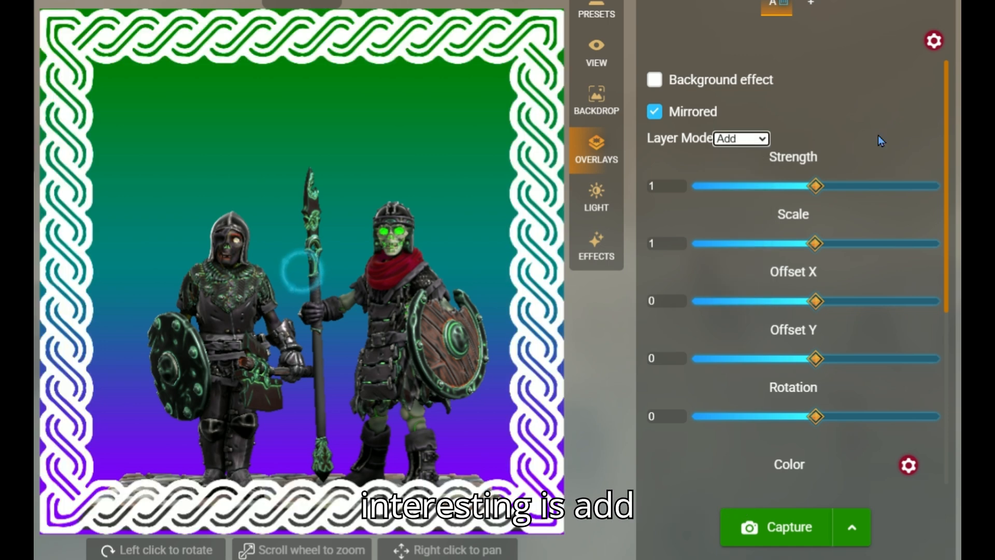
# - Replace the frame overlay with the soft-edged round white circle from the overlay library
pyautogui.click(935, 41)
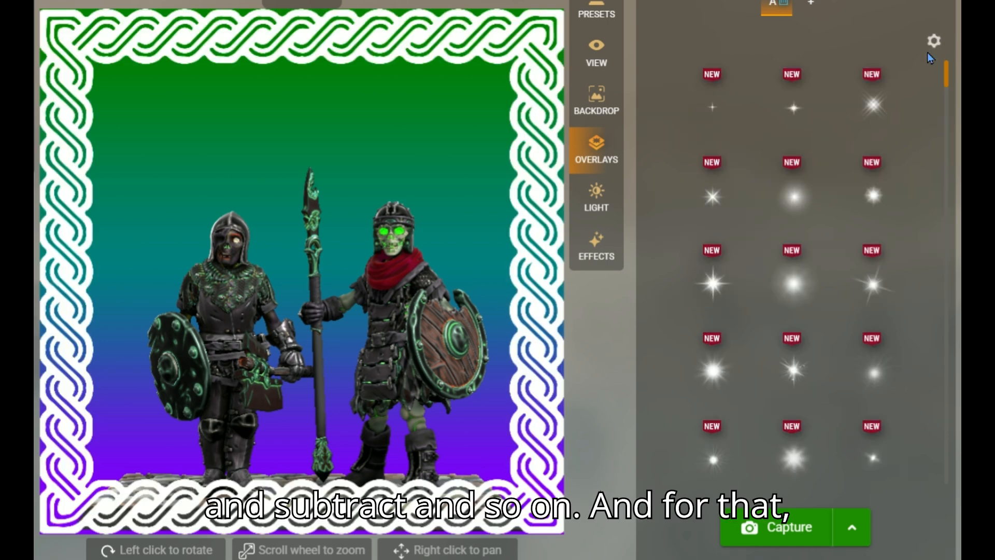
pyautogui.scroll(-5, 850, 317)
pyautogui.scroll(-6, 848, 342)
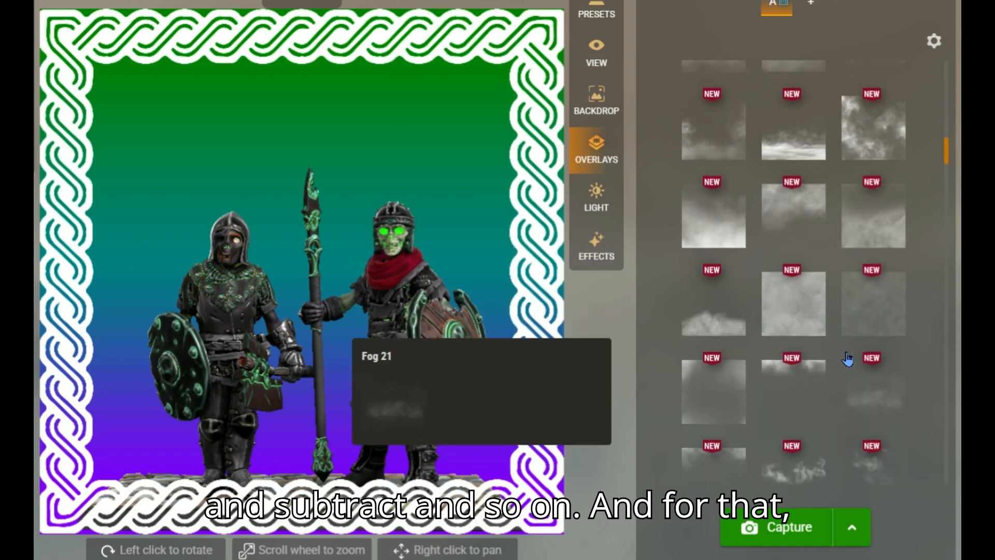
pyautogui.scroll(-8, 856, 363)
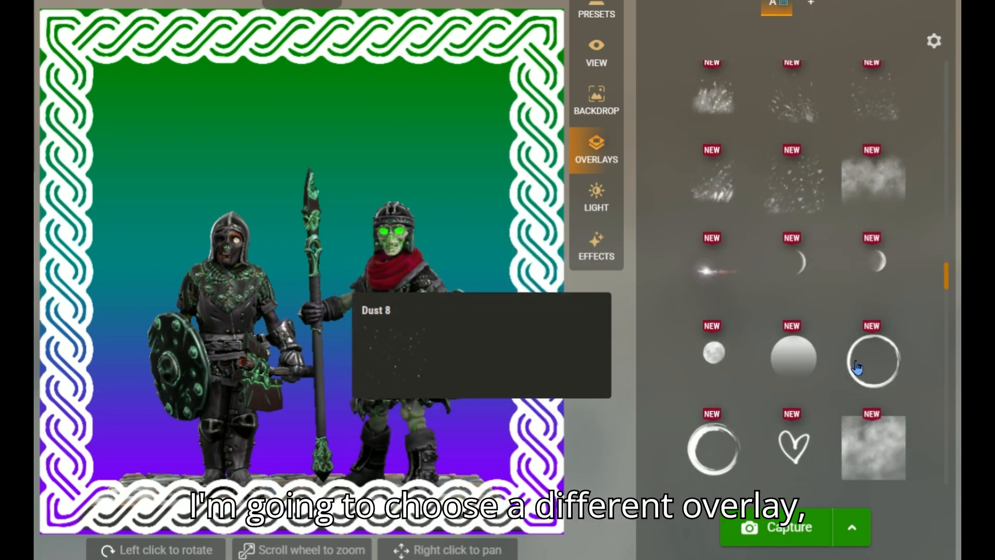
pyautogui.scroll(-8, 856, 363)
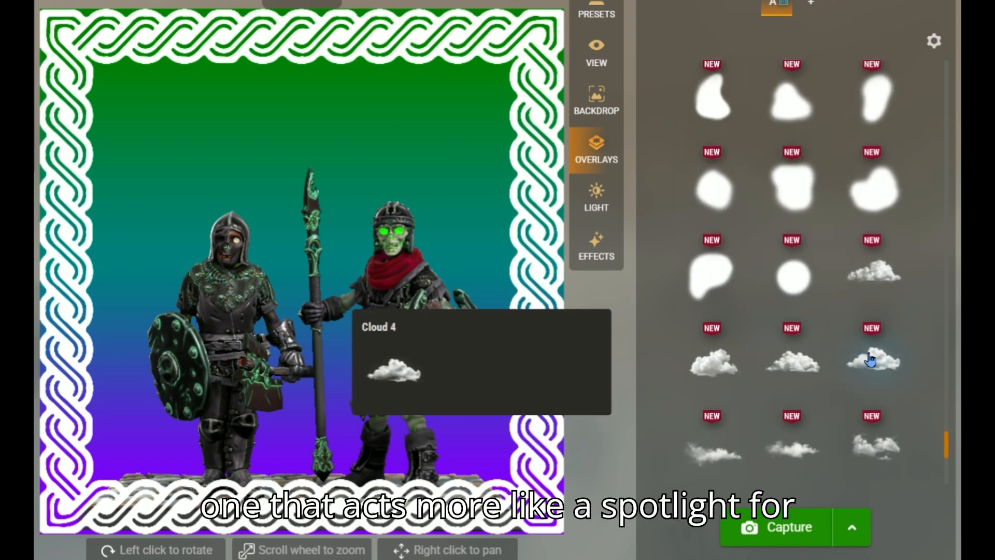
pyautogui.click(806, 277)
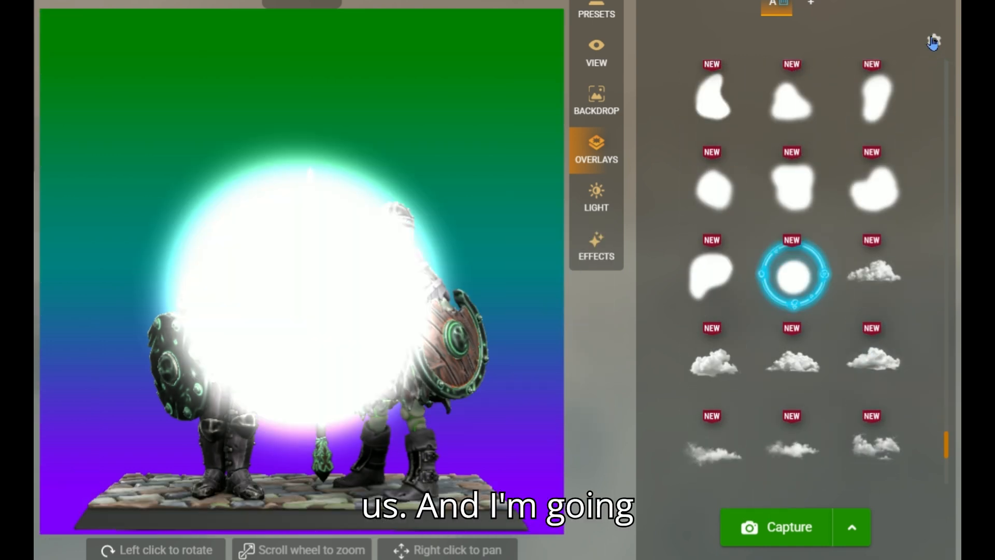
# - Enlarge the circle overlay to scale 1.93 and set its Offset Y to 0.08
pyautogui.click(933, 41)
pyautogui.scroll(5, 830, 233)
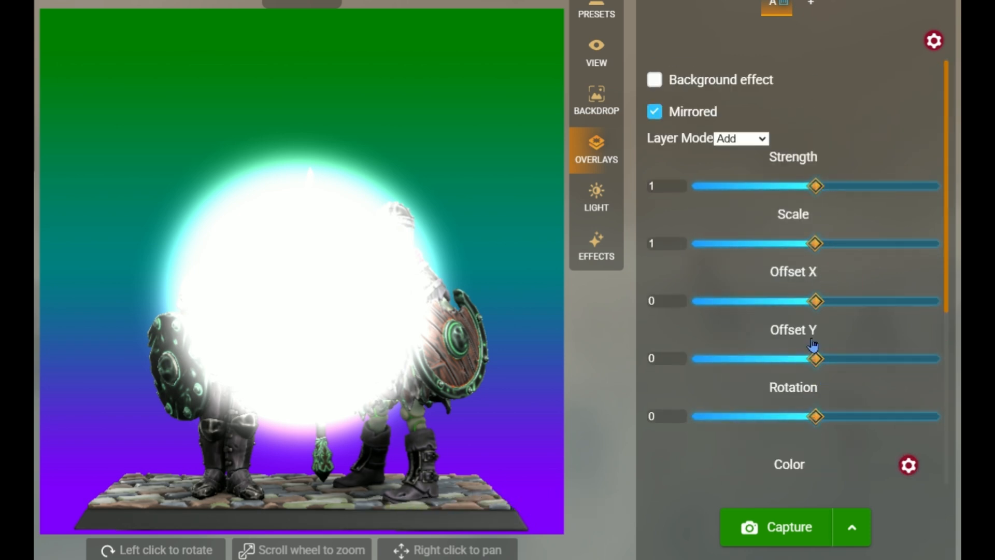
pyautogui.moveTo(816, 243); pyautogui.dragTo(931, 243)
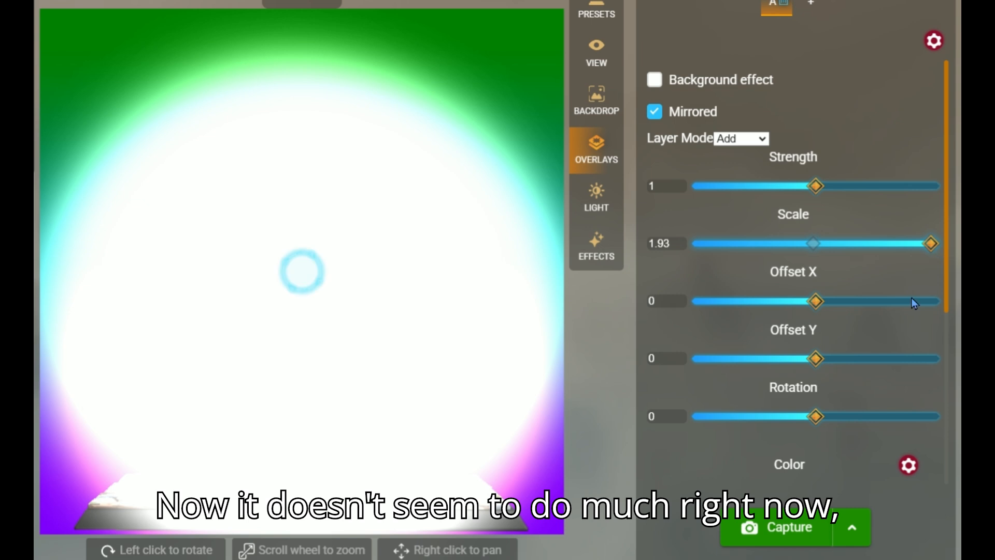
pyautogui.moveTo(816, 358); pyautogui.dragTo(827, 358)
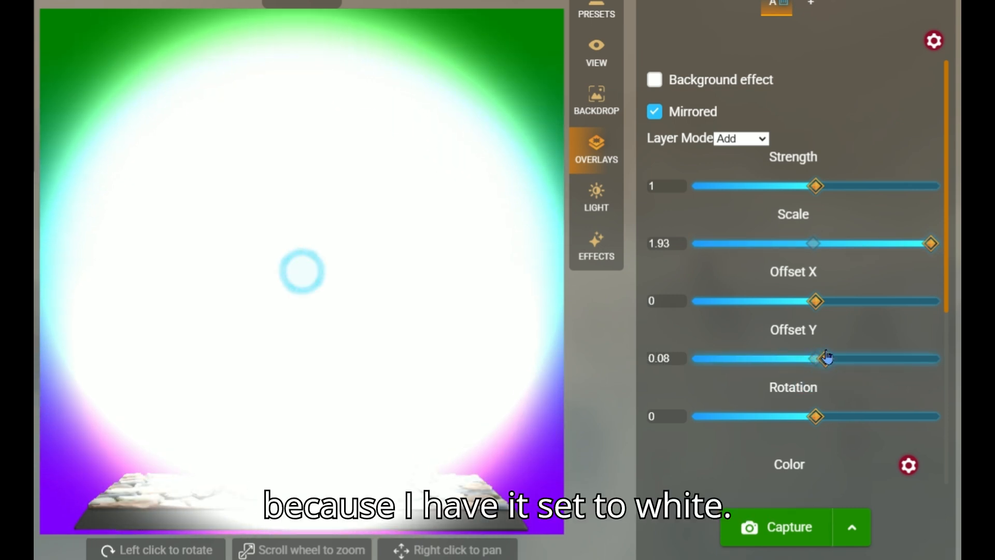
# - Set the circle overlay's colour to dark red with RGB 128, 0, 0
pyautogui.scroll(-4, 820, 366)
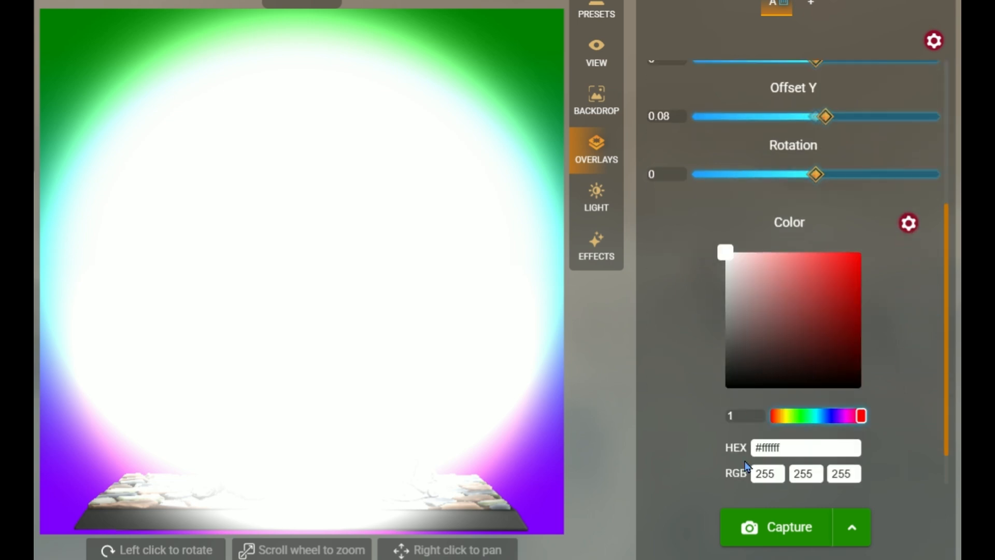
pyautogui.moveTo(775, 476); pyautogui.dragTo(734, 485)
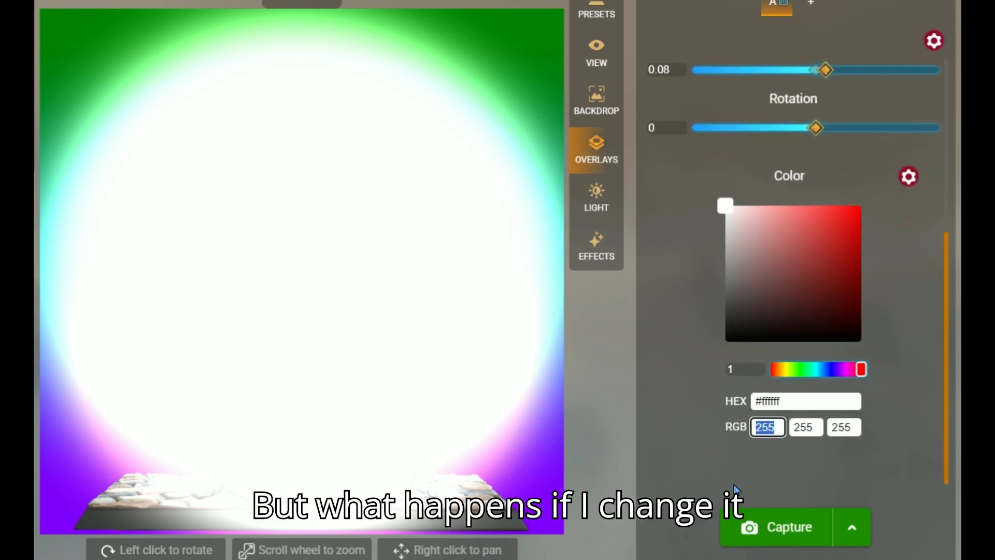
pyautogui.write('128')
pyautogui.press('Tab')
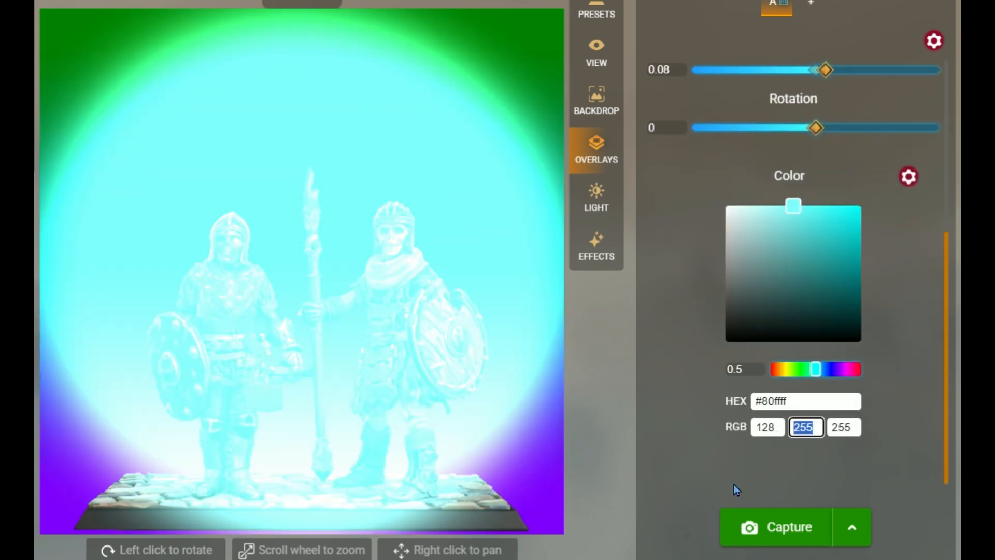
pyautogui.write('0')
pyautogui.press('Tab')
pyautogui.write('0')
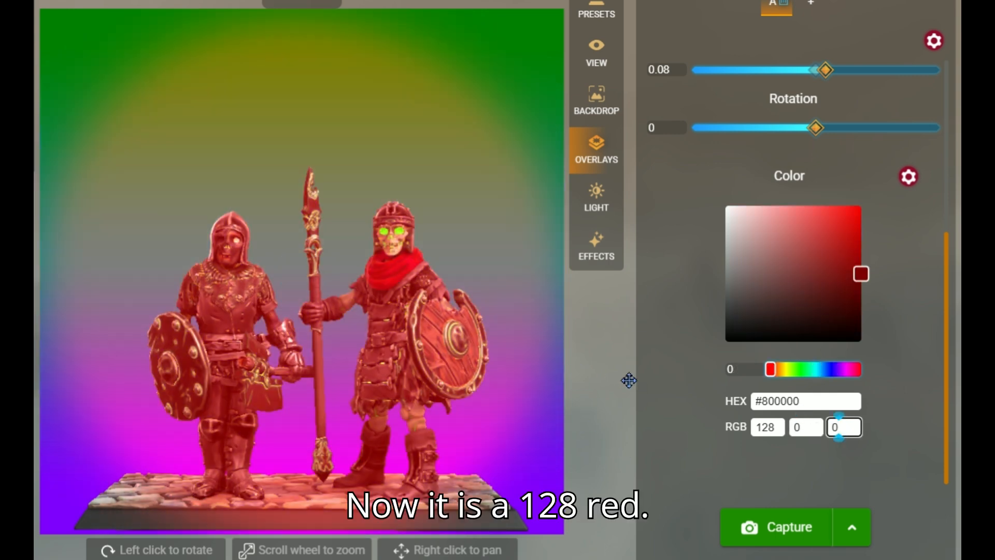
pyautogui.click(601, 387)
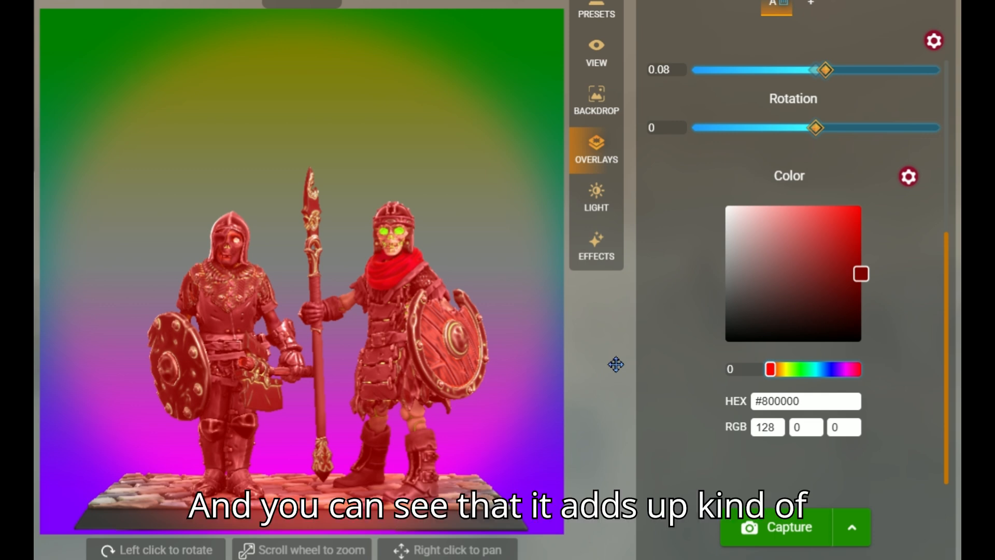
# - Try Offset Y values of -0.04 and 1 on the red circle overlay, and set Offset Y to 0
pyautogui.scroll(5, 751, 346)
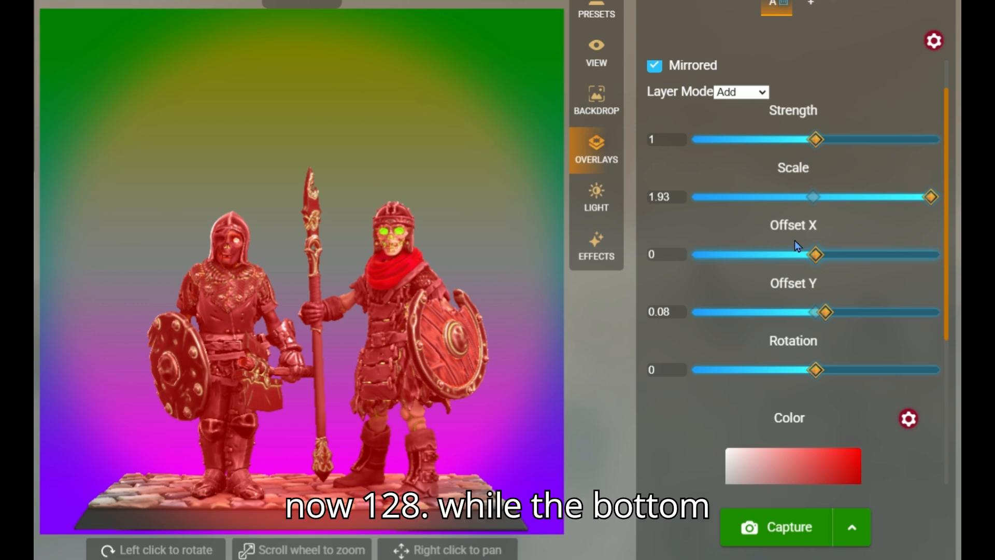
pyautogui.scroll(-1, 603, 373)
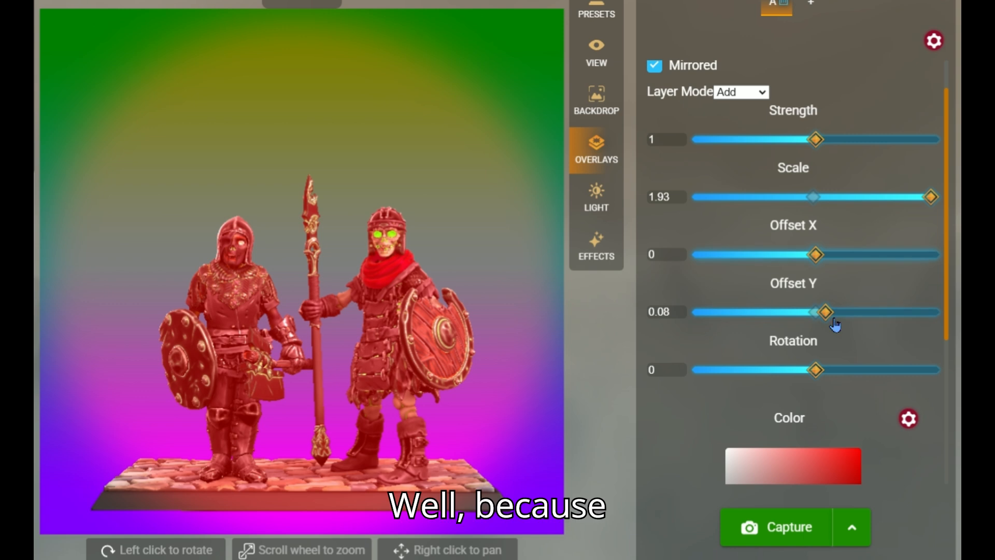
pyautogui.moveTo(822, 315)
pyautogui.mouseDown()
pyautogui.moveTo(774, 312)
pyautogui.moveTo(811, 311)
pyautogui.mouseUp()
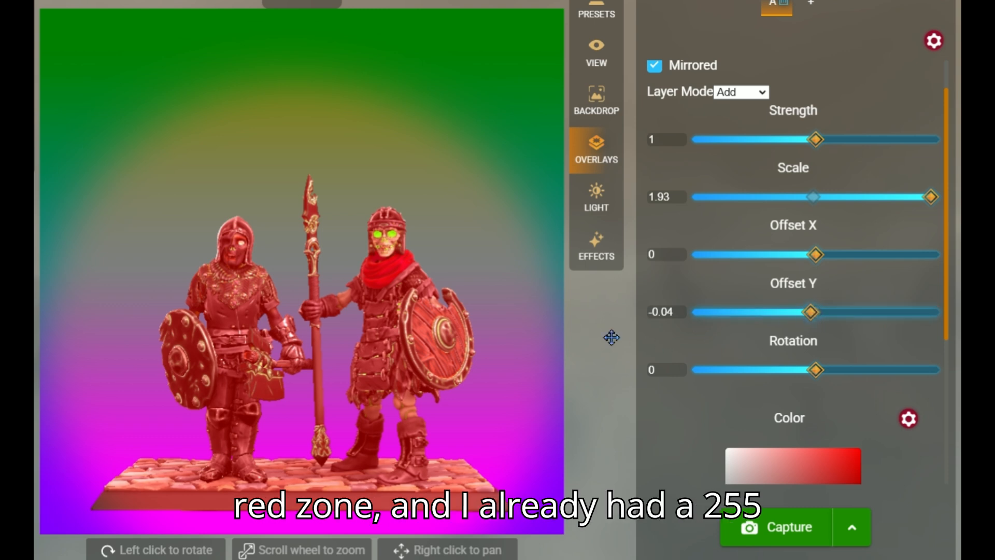
pyautogui.moveTo(667, 318); pyautogui.dragTo(630, 324)
pyautogui.write('1')
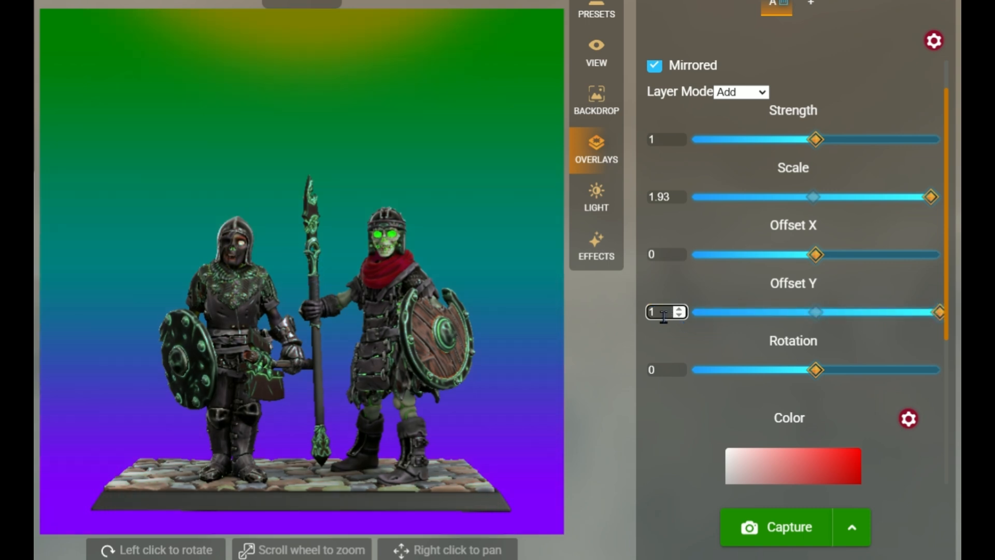
pyautogui.write('0')
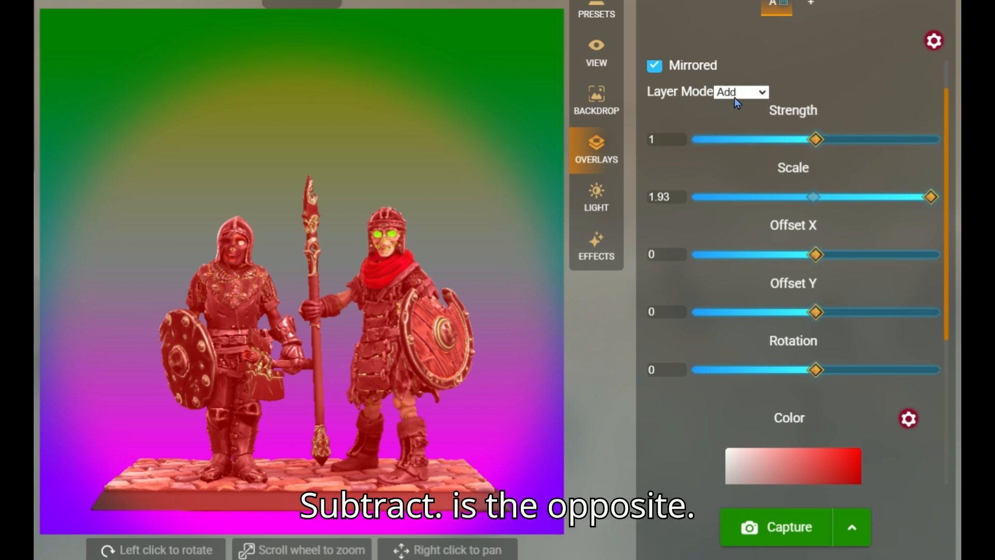
# - Change the circle overlay's layer mode to Subtract and bring its colour settings into view
pyautogui.click(748, 97)
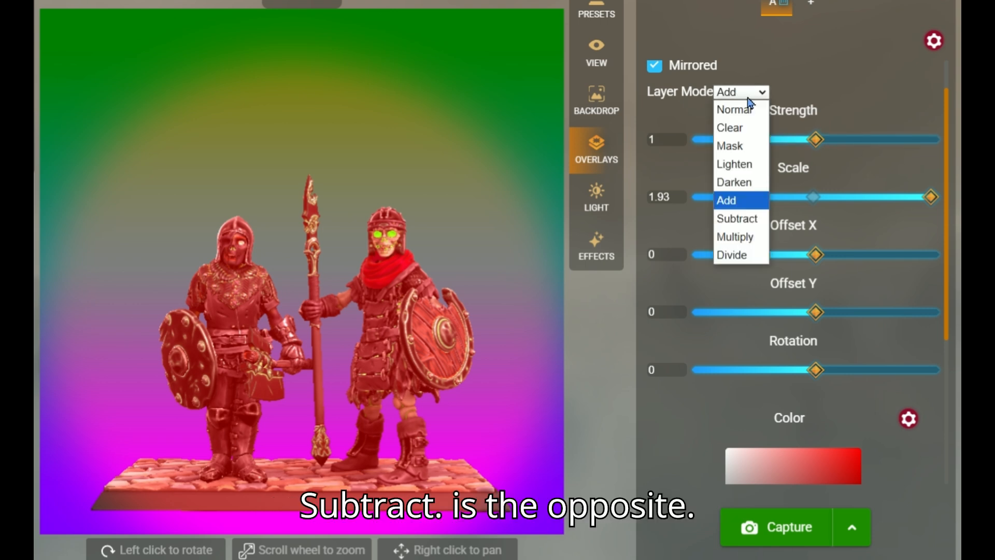
pyautogui.click(731, 220)
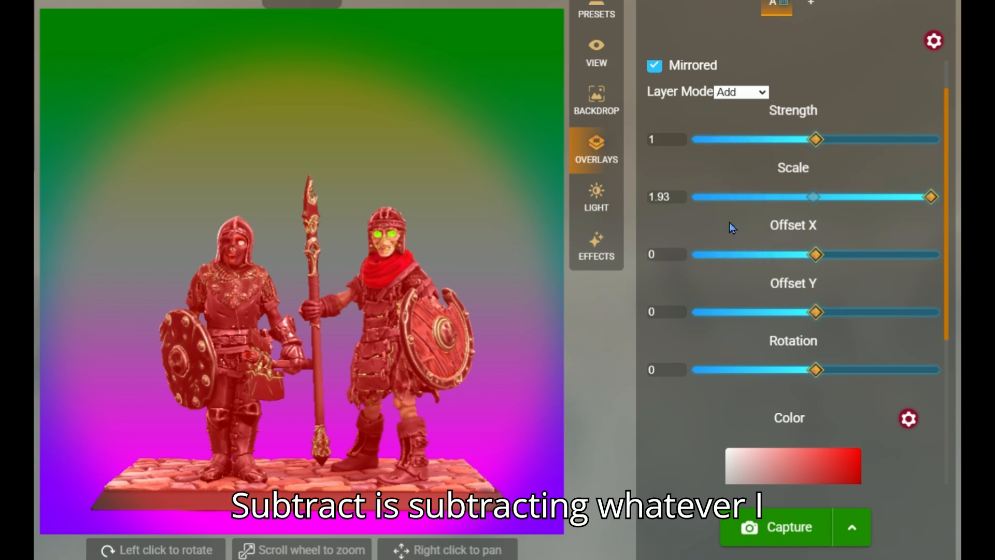
pyautogui.scroll(-4, 707, 450)
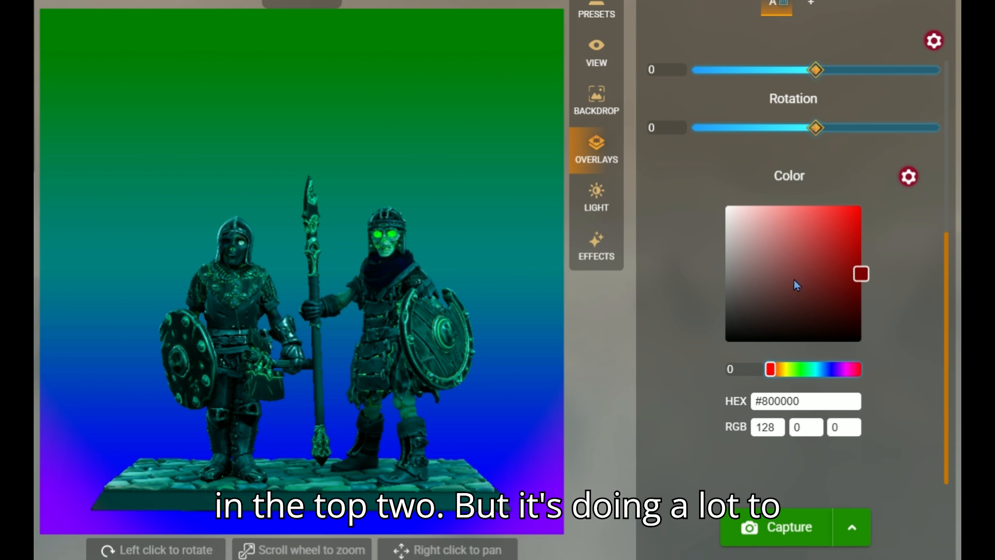
# - Try an Offset Y of -0.31 on the subtracting circle overlay, and restore it to 0
pyautogui.scroll(2, 773, 156)
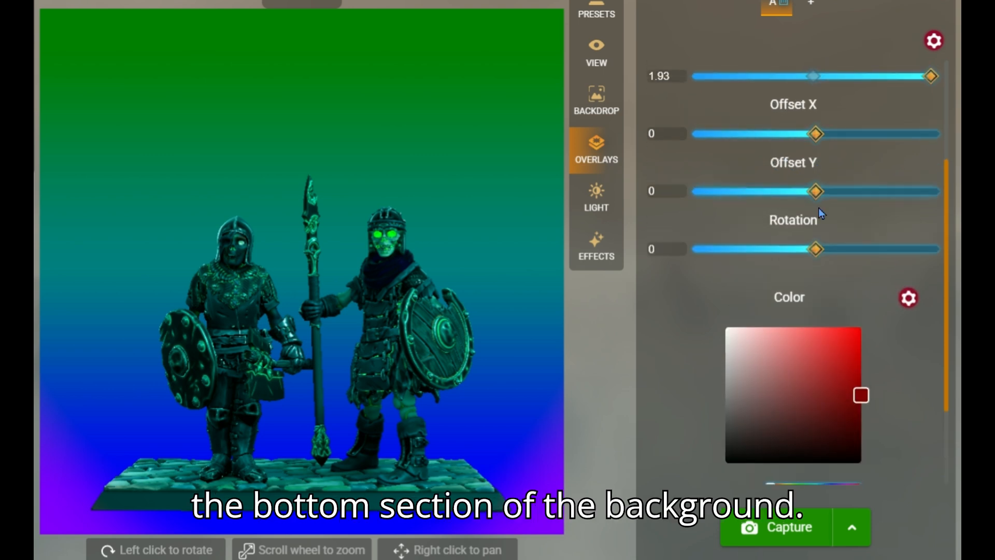
pyautogui.moveTo(815, 191); pyautogui.dragTo(780, 224)
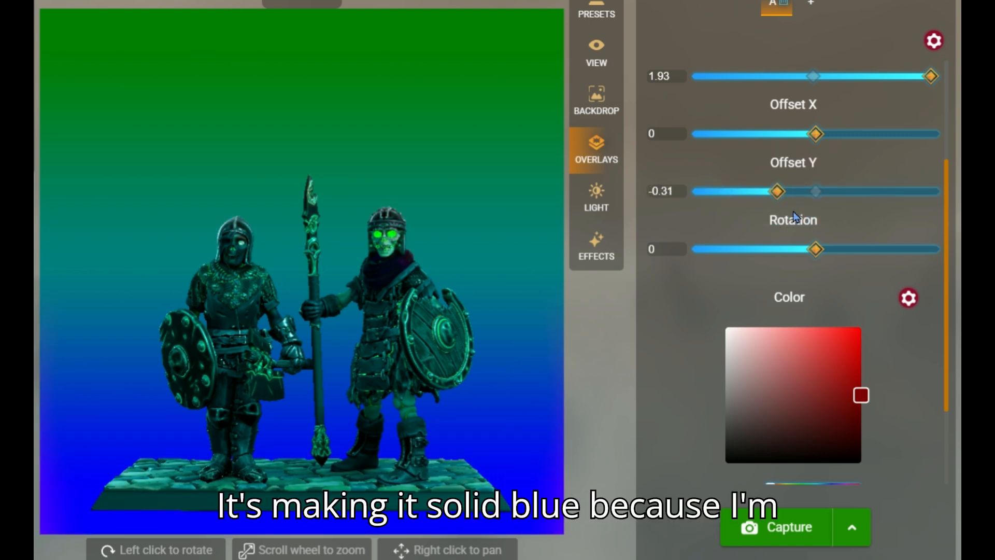
pyautogui.moveTo(781, 203); pyautogui.dragTo(812, 203)
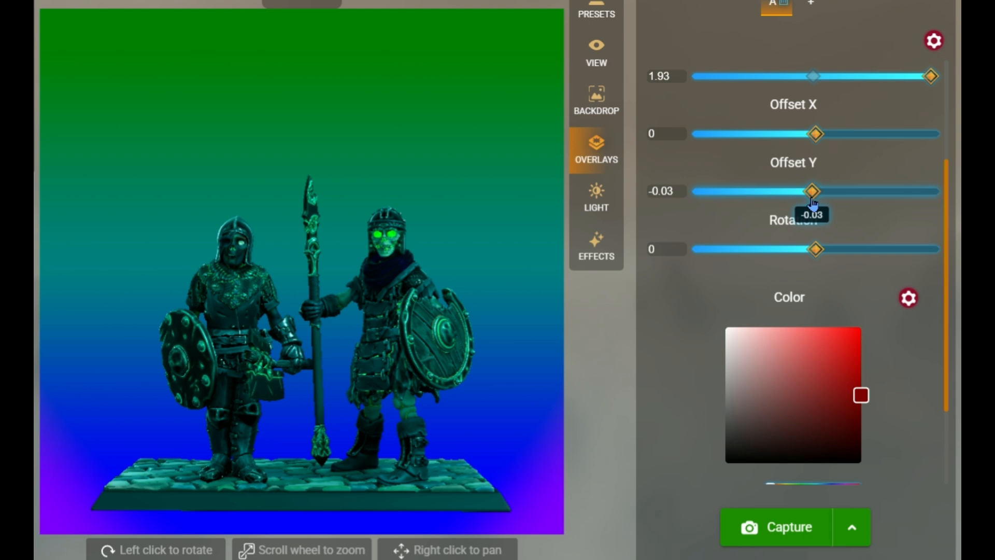
pyautogui.click(680, 189)
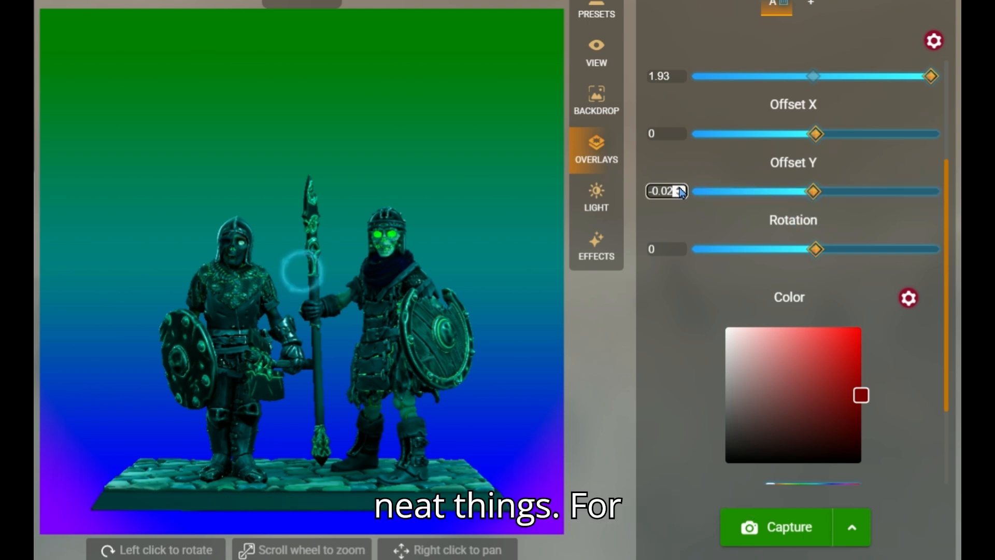
pyautogui.click(680, 189)
pyautogui.click(680, 188)
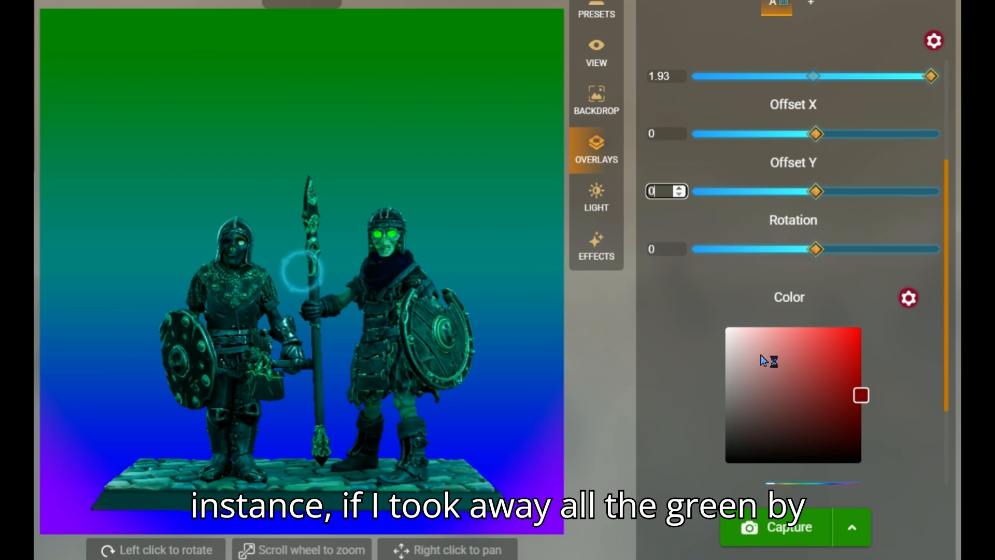
# - Try a green value of 255 in the subtracting overlay's RGB colour, and restore green to 0
pyautogui.click(793, 368)
pyautogui.scroll(-3, 793, 368)
pyautogui.moveTo(800, 428); pyautogui.dragTo(778, 433)
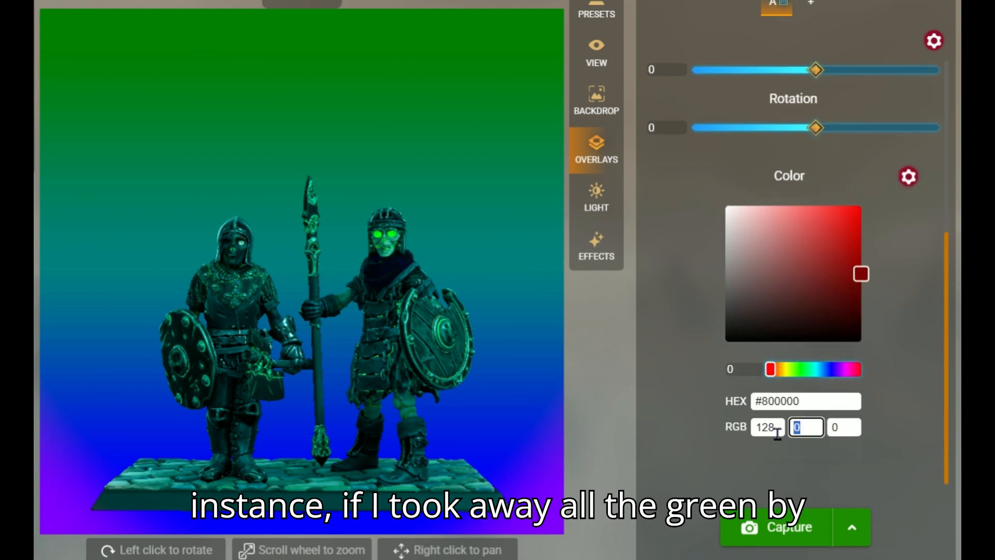
pyautogui.write('255')
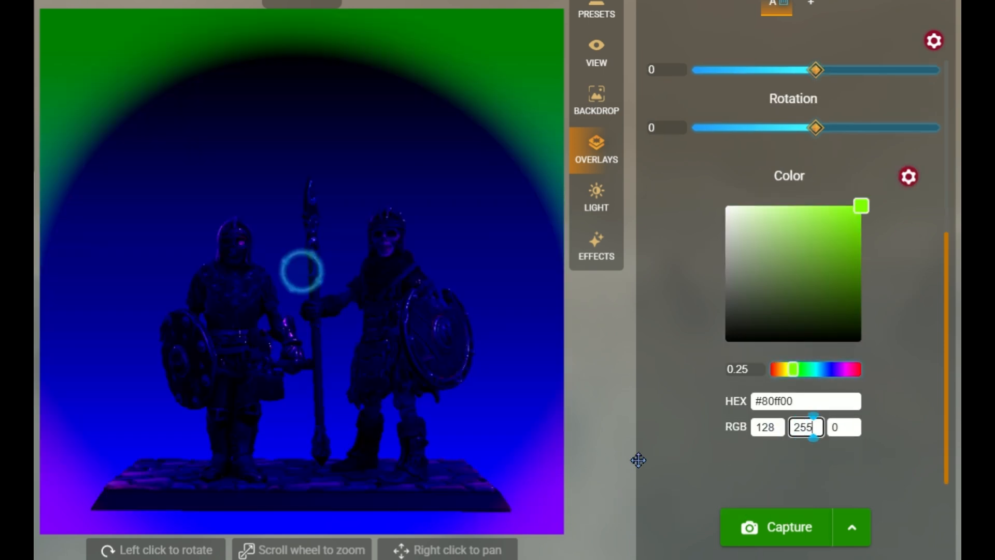
pyautogui.click(596, 413)
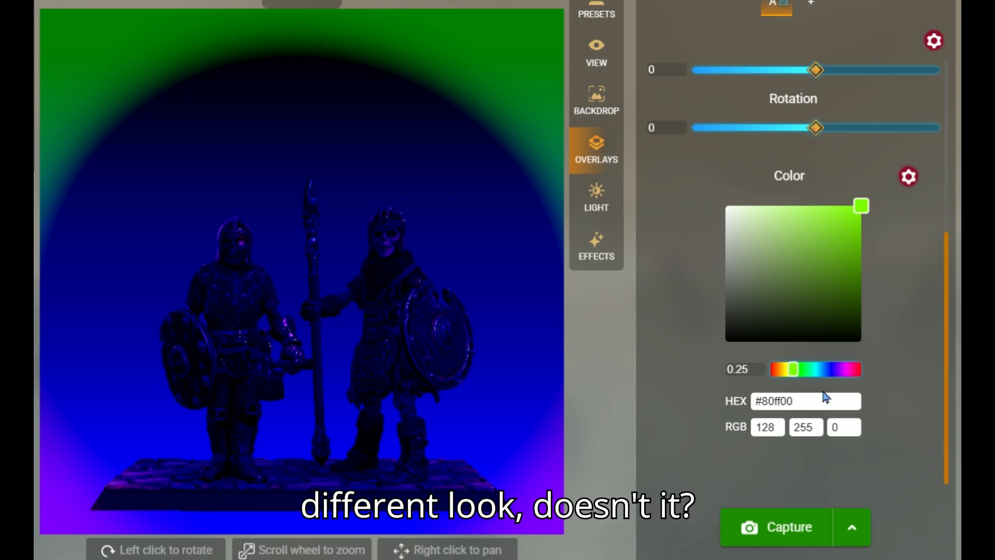
pyautogui.moveTo(819, 423); pyautogui.dragTo(787, 433)
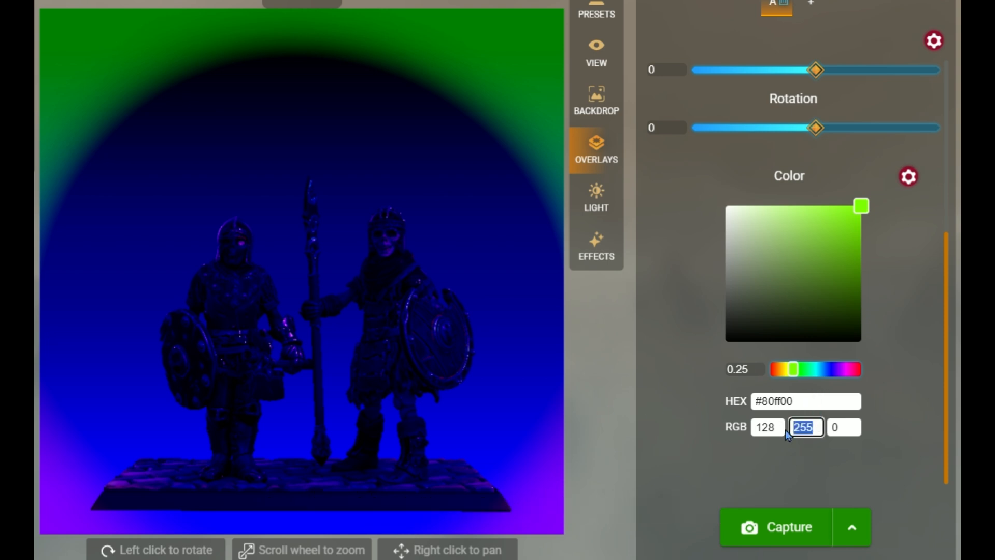
pyautogui.write('0')
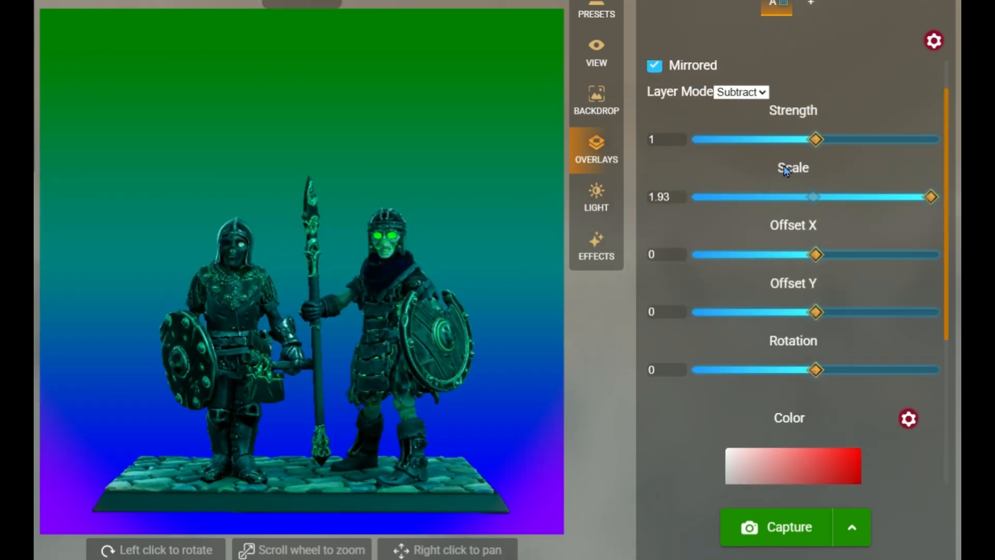
# - Change the dark red circle overlay's layer mode to Multiply
pyautogui.scroll(5, 784, 166)
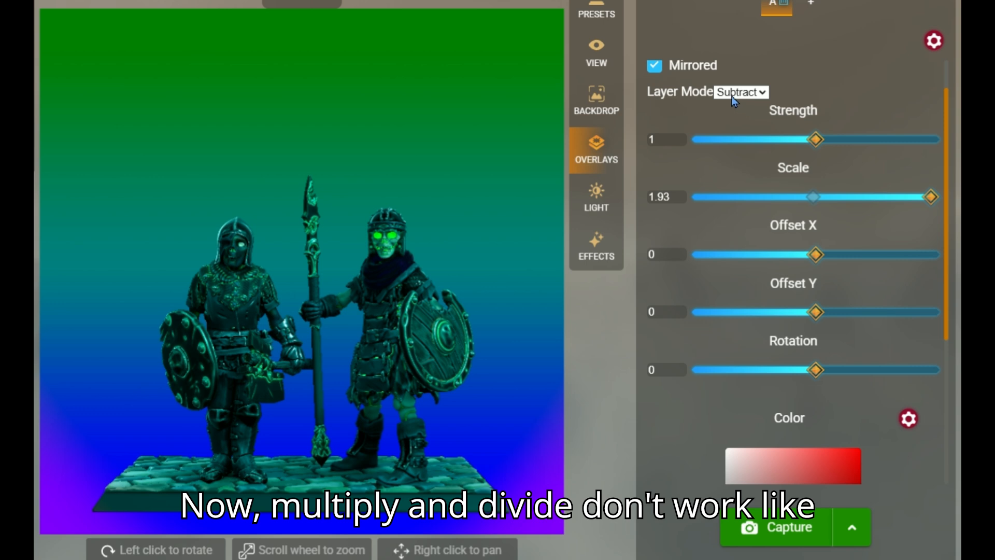
pyautogui.scroll(1, 741, 169)
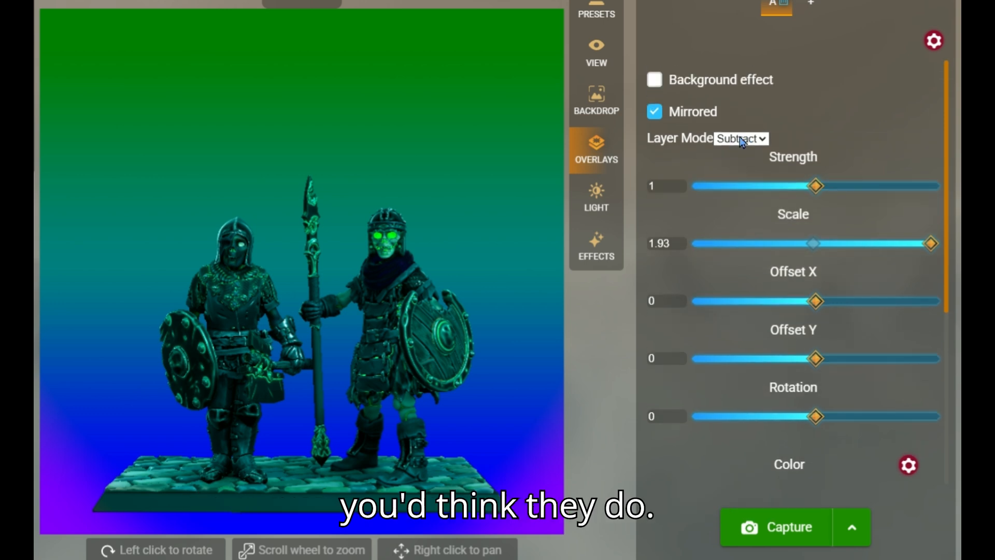
pyautogui.click(741, 139)
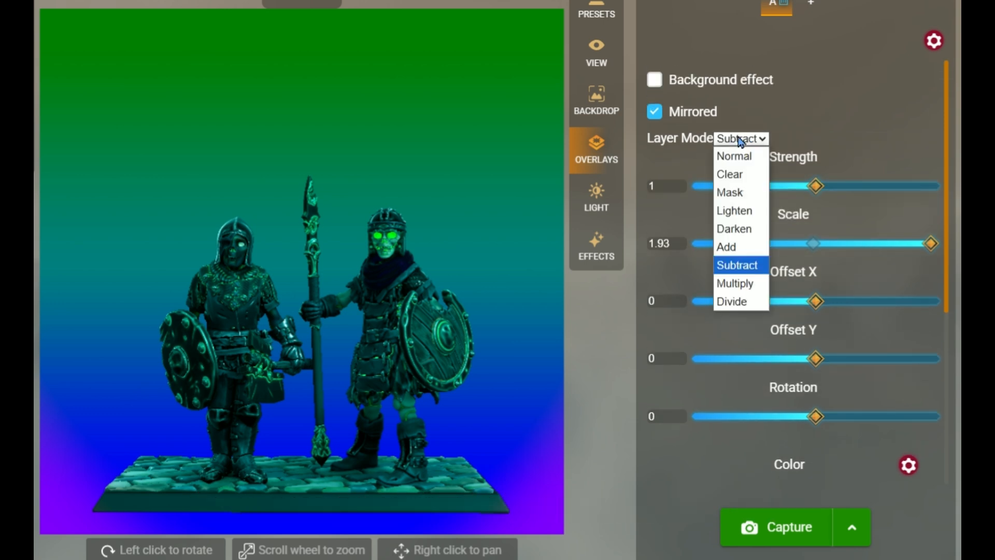
pyautogui.click(735, 283)
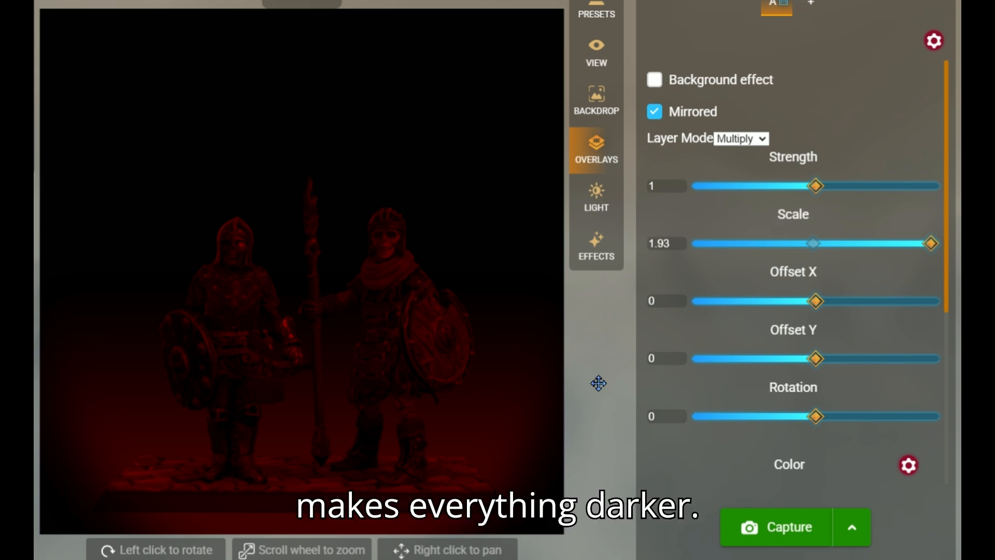
# - Change the dark red circle overlay's layer mode to Divide
pyautogui.click(763, 138)
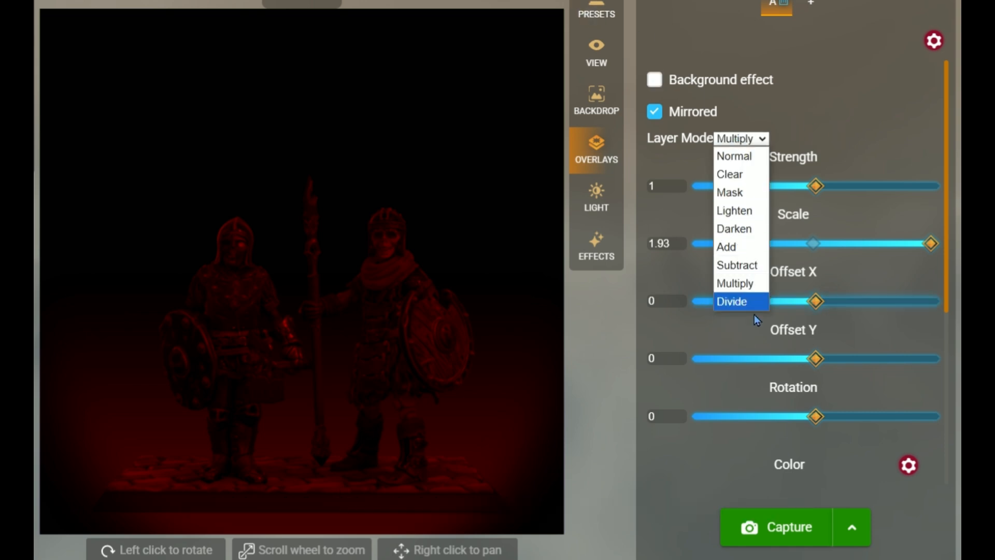
pyautogui.click(743, 298)
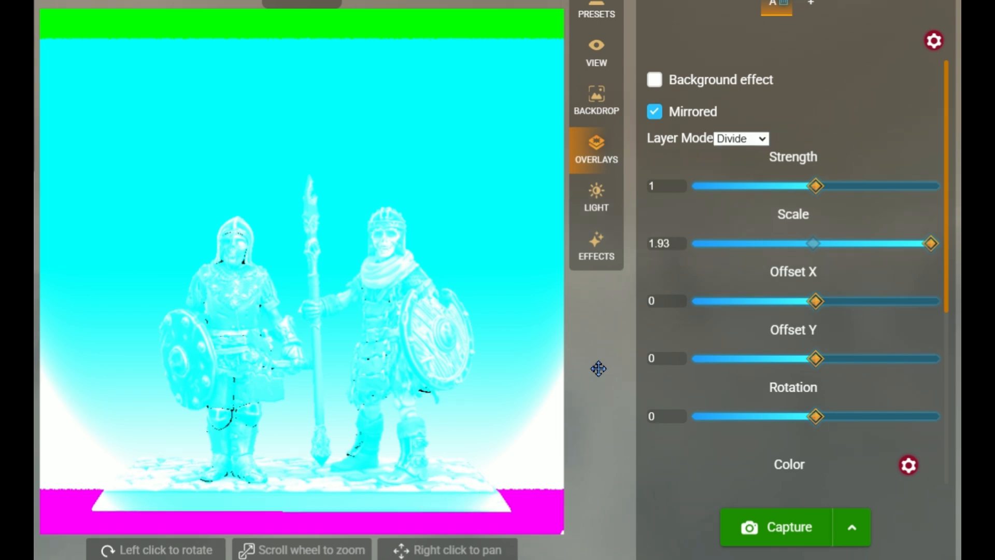
# - Switch to Calculator, compute 0.5 divided by 0.5, and close it to return to the overlay settings
pyautogui.hotkey('alt', 'Tab')
pyautogui.moveTo(949, 158); pyautogui.dragTo(550, 210)
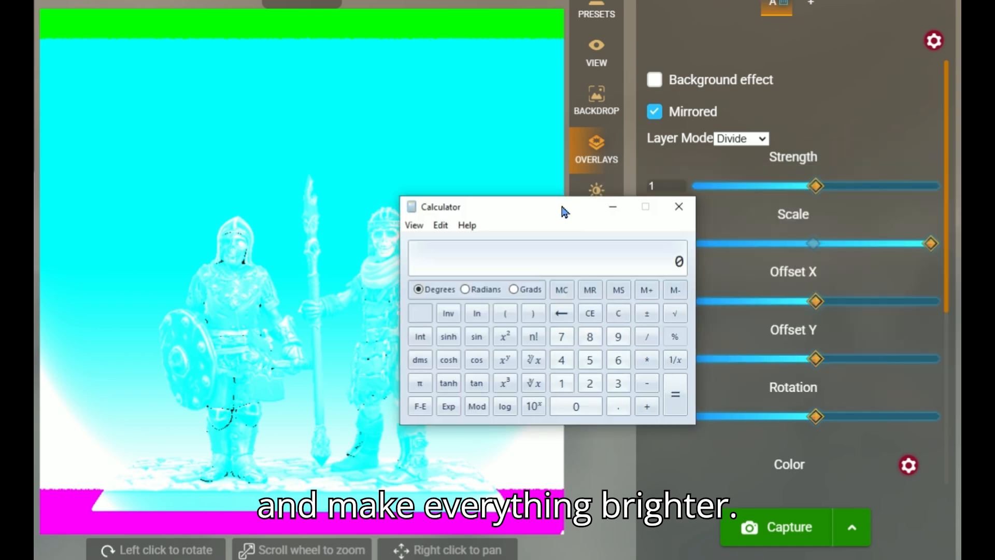
pyautogui.click(614, 409)
pyautogui.click(590, 360)
pyautogui.click(647, 336)
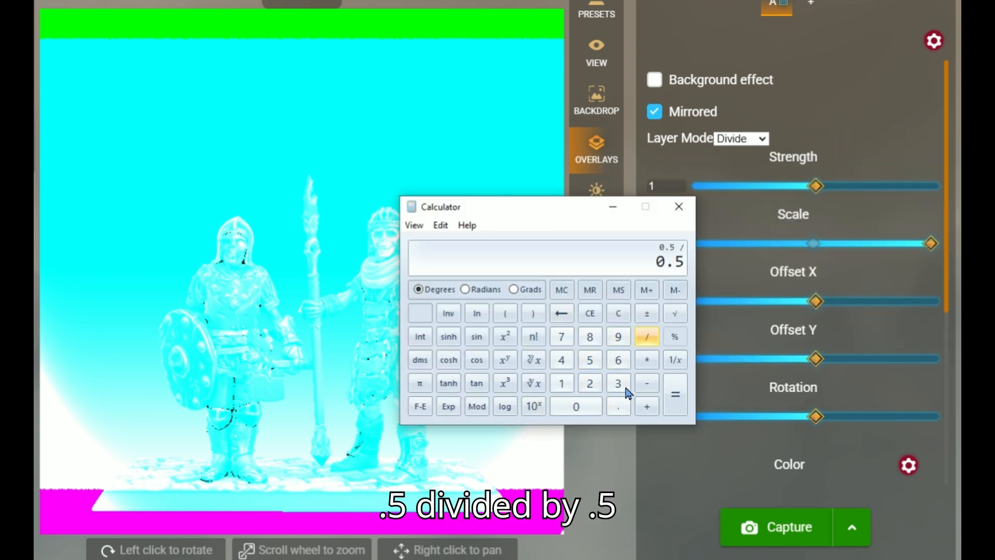
pyautogui.click(619, 407)
pyautogui.click(590, 359)
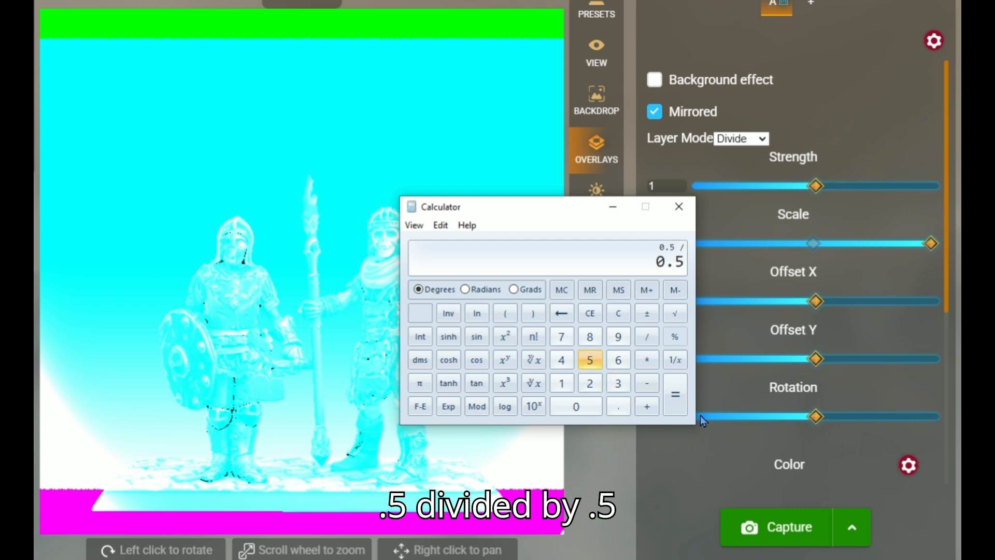
pyautogui.click(675, 394)
pyautogui.click(681, 207)
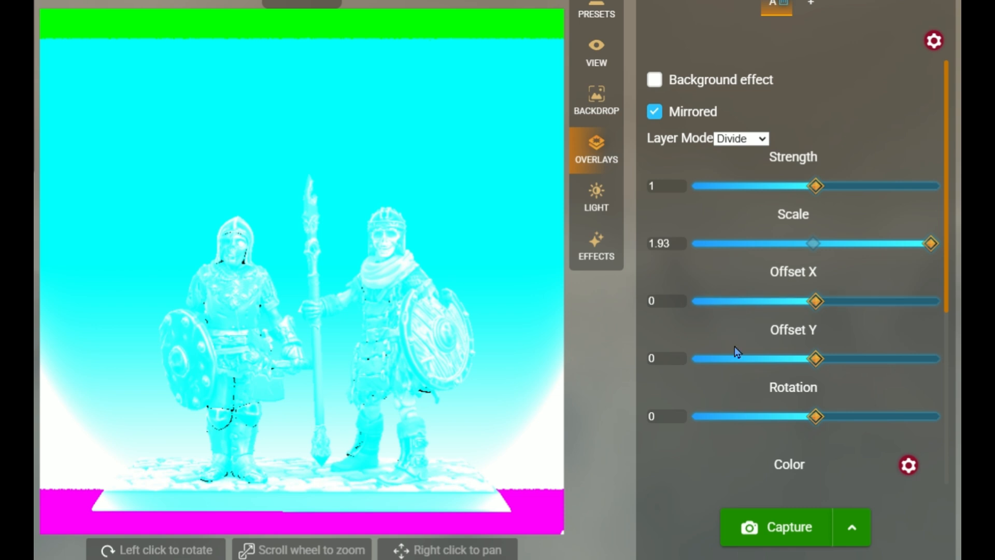
# - Set the red value of the dividing circle overlay's RGB colour to 0
pyautogui.scroll(-5, 735, 346)
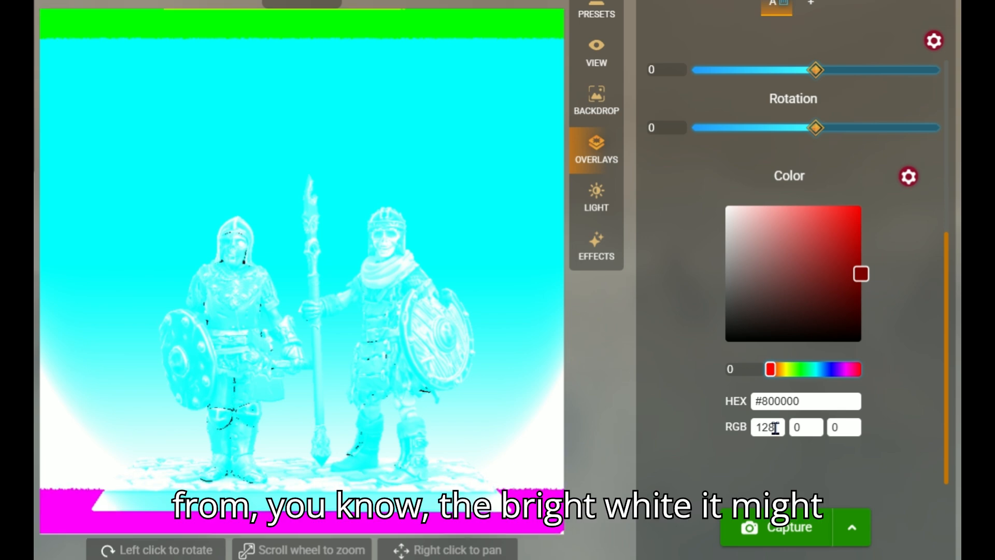
pyautogui.doubleClick(771, 426)
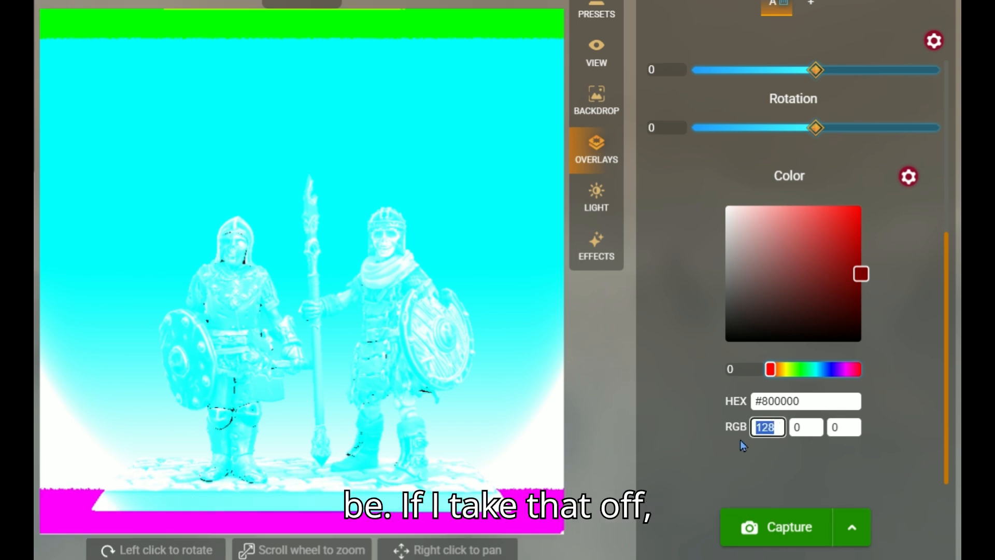
pyautogui.write('0')
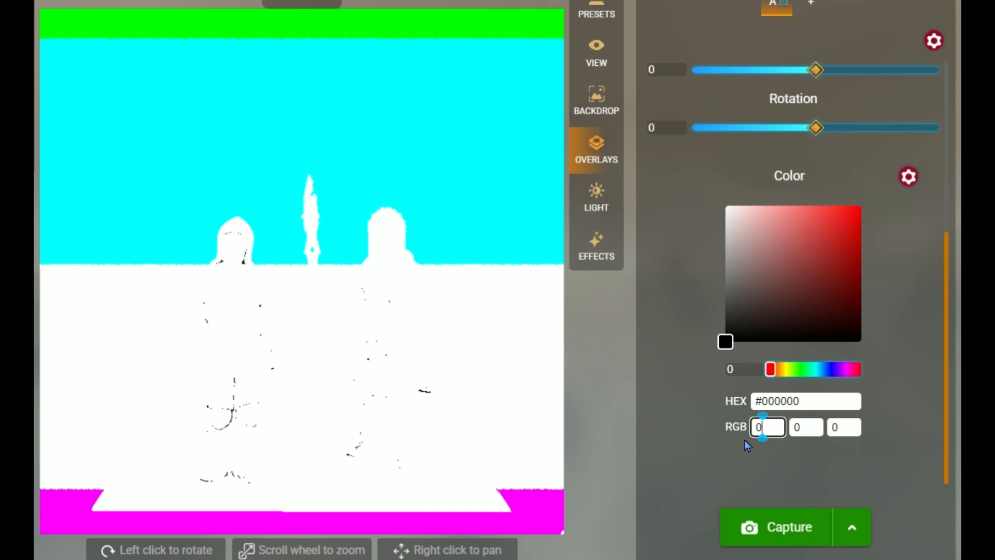
# - Change the black circle overlay's layer mode from Divide to Multiply and leave that mode selected
pyautogui.scroll(5, 824, 184)
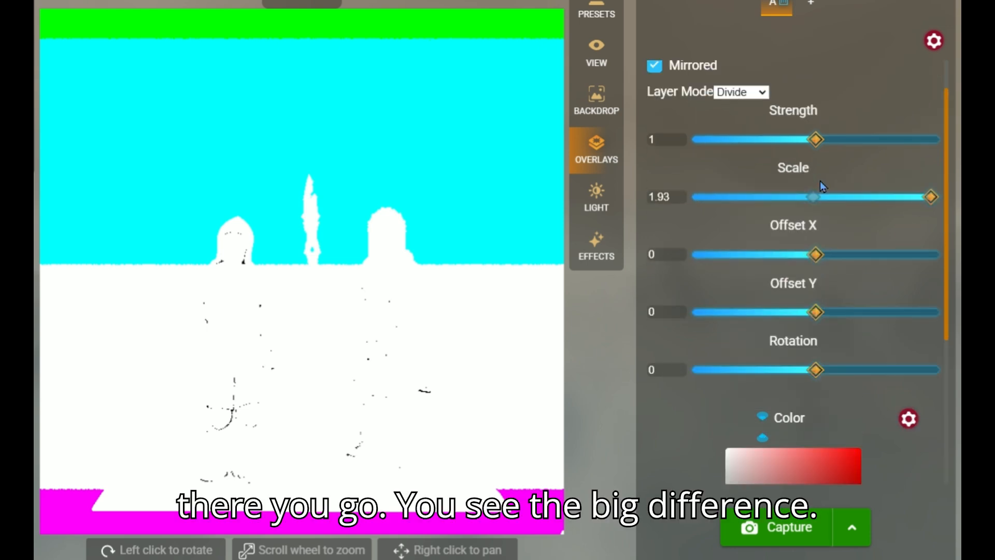
pyautogui.click(739, 99)
pyautogui.click(735, 233)
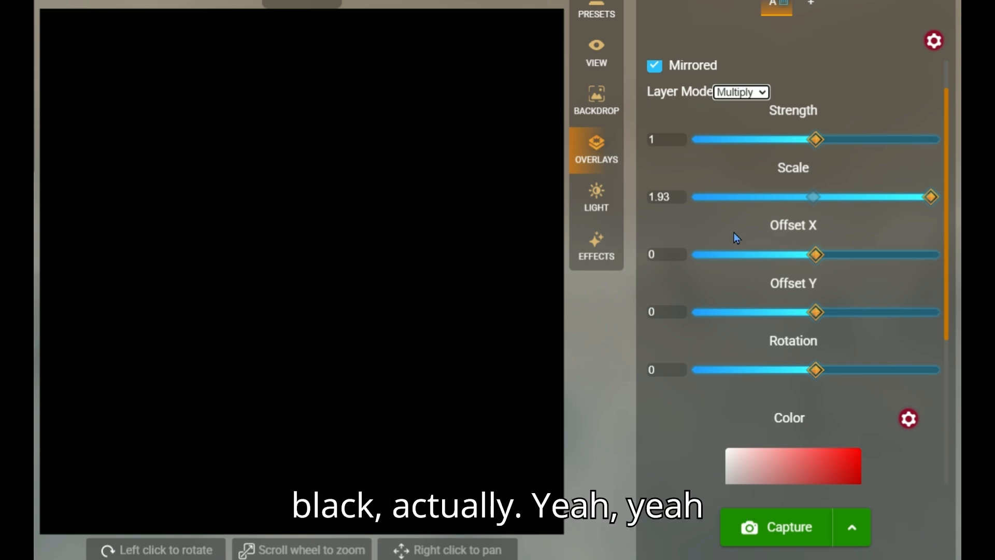
pyautogui.click(743, 95)
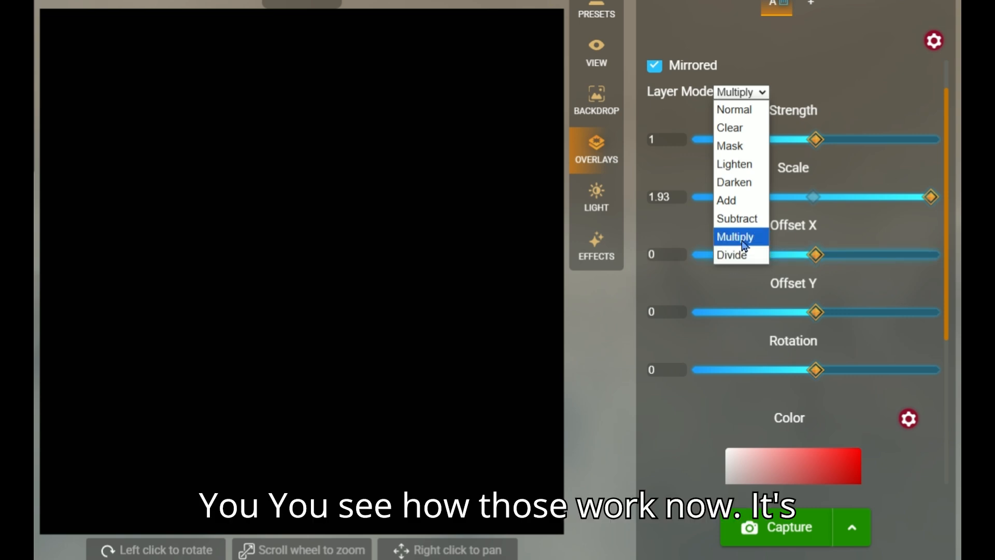
pyautogui.click(668, 424)
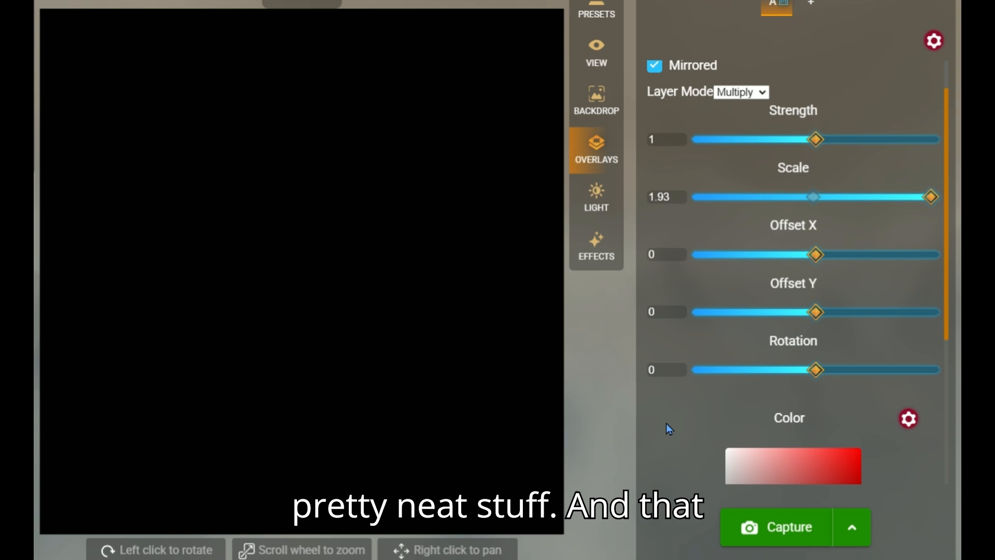